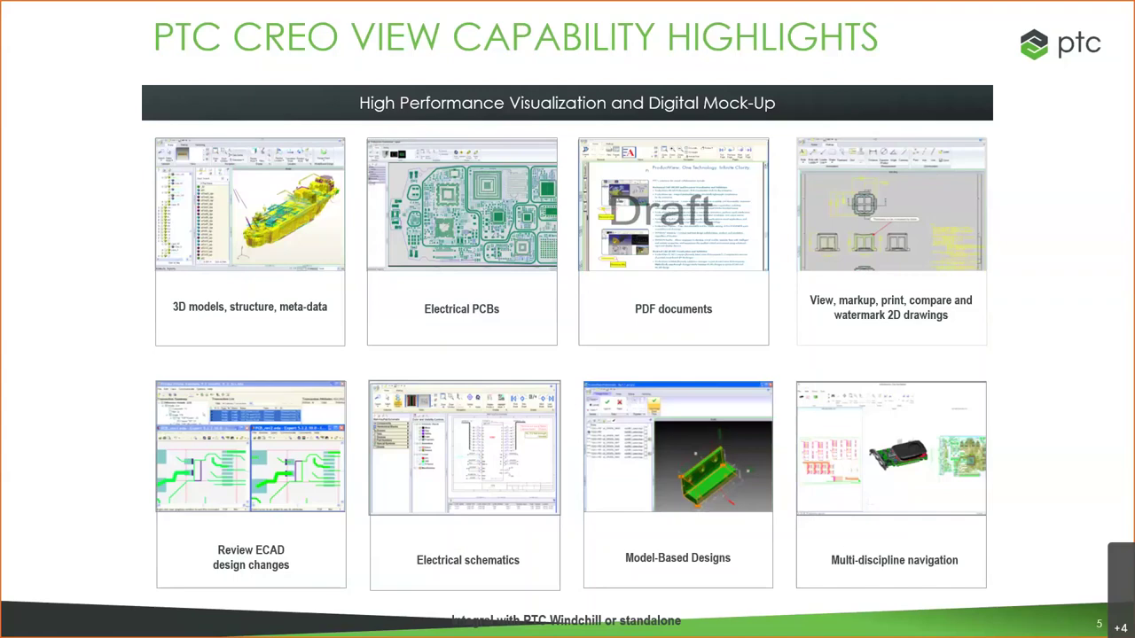
- Advance the slide show to slide 6, Openness and Interoperability
{"action": "key", "text": "Right"}
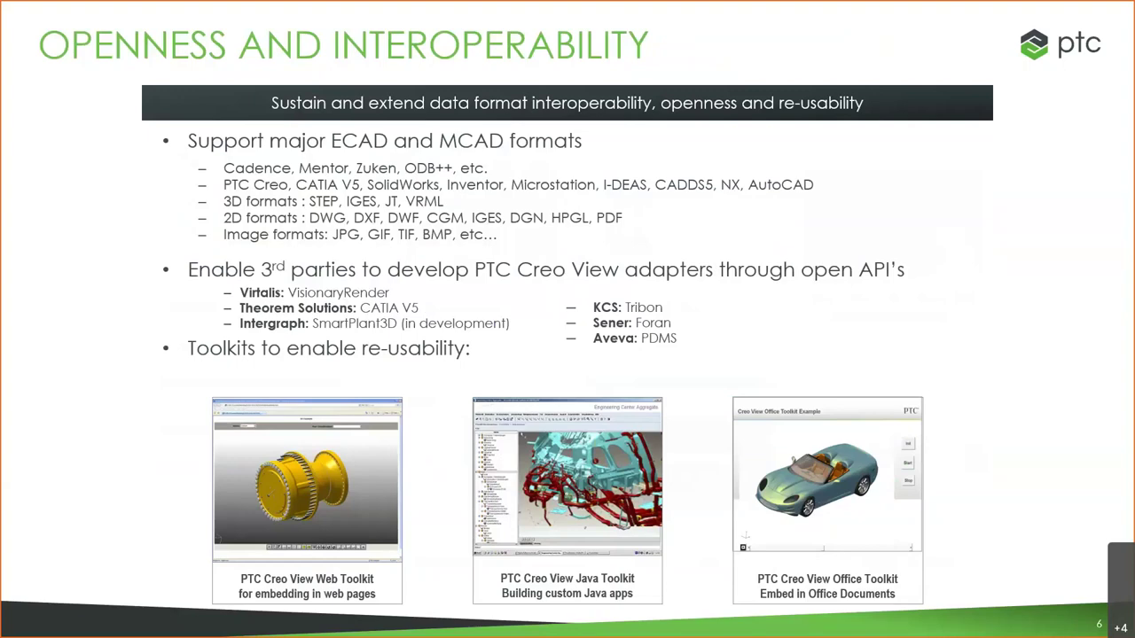
- Advance from slide 6 through the visualization-in-PLM slide toward slide 12, Easy to Use
{"action": "key", "text": "Right"}
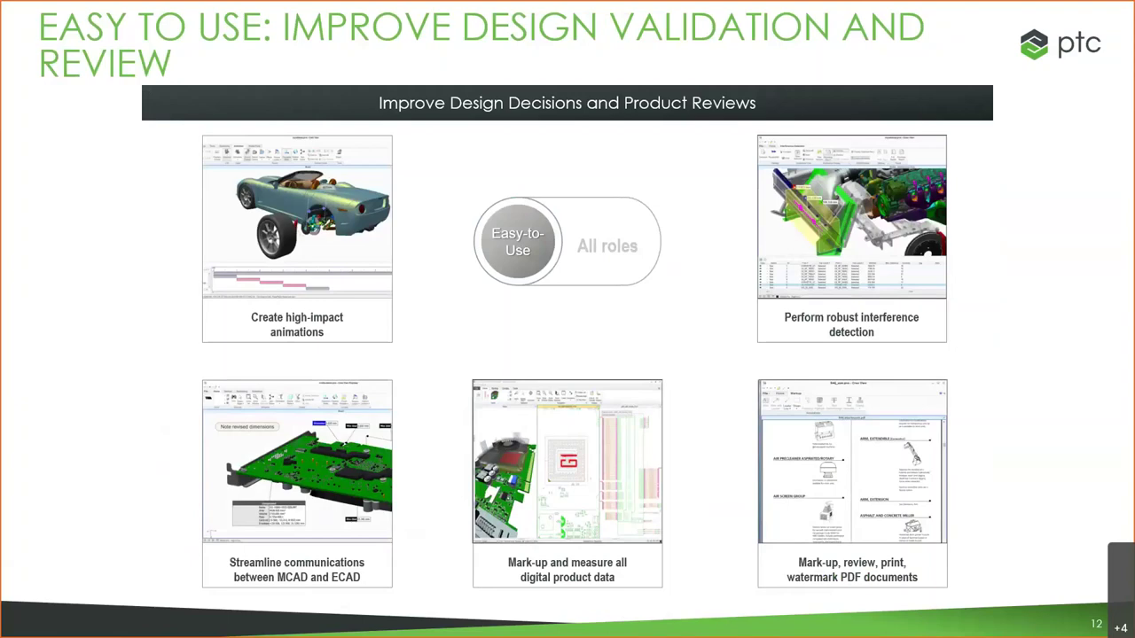
- Advance to slide 13, Single Source: Model Based Enterprise
{"action": "key", "text": "Right"}
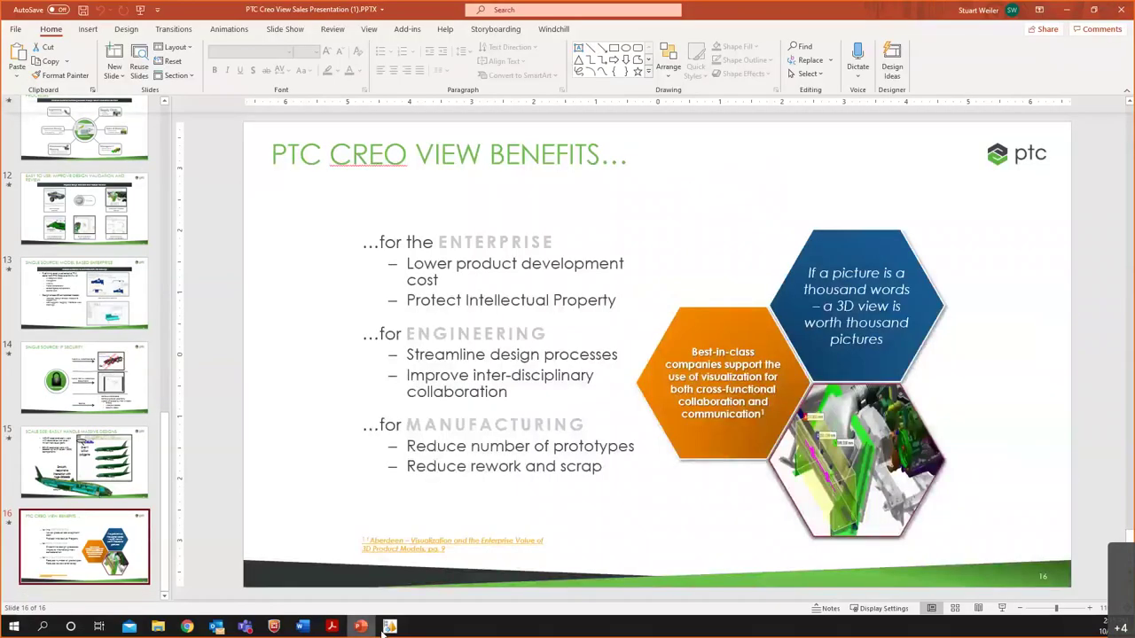
- Bring up the Outer Door Gooseneck Hinge drawing, zoom in and pan to its title block
{"action": "mouse_move", "coordinate": [388, 628]}
{"action": "left_click", "coordinate": [420, 599]}
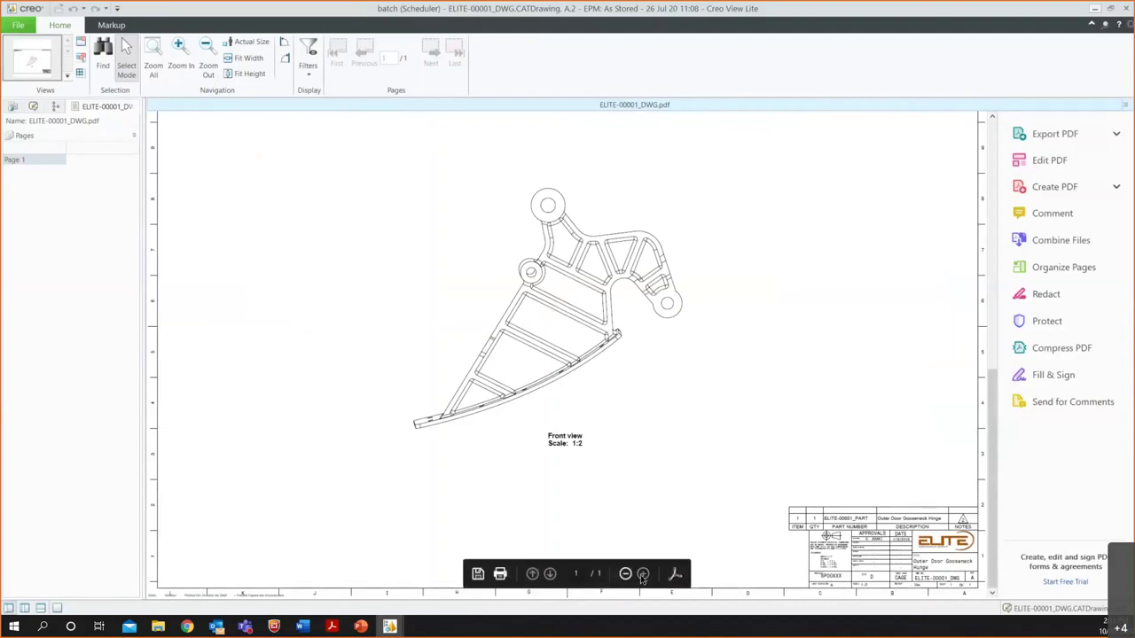
{"action": "left_click", "coordinate": [641, 569]}
{"action": "left_click", "coordinate": [640, 572]}
{"action": "mouse_move", "coordinate": [618, 594]}
{"action": "left_mouse_down"}
{"action": "mouse_move", "coordinate": [768, 596]}
{"action": "mouse_move", "coordinate": [623, 596]}
{"action": "left_mouse_up"}
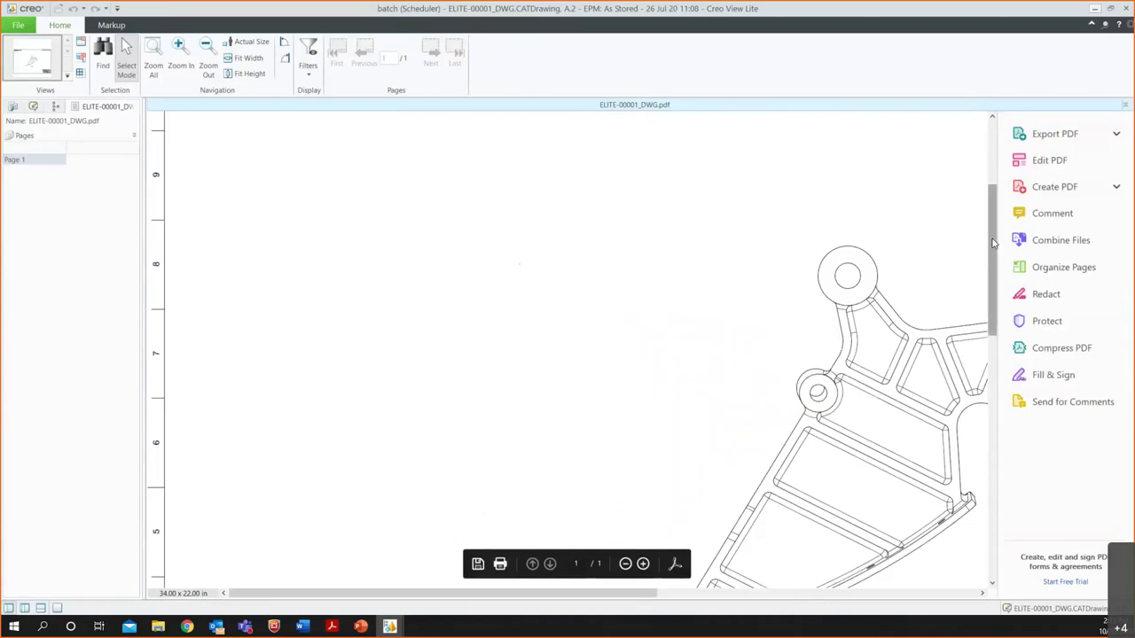
{"action": "left_click_drag", "start_coordinate": [991, 247], "coordinate": [991, 329]}
{"action": "left_click_drag", "start_coordinate": [641, 593], "coordinate": [962, 582]}
{"action": "left_click_drag", "start_coordinate": [1001, 329], "coordinate": [1004, 476]}
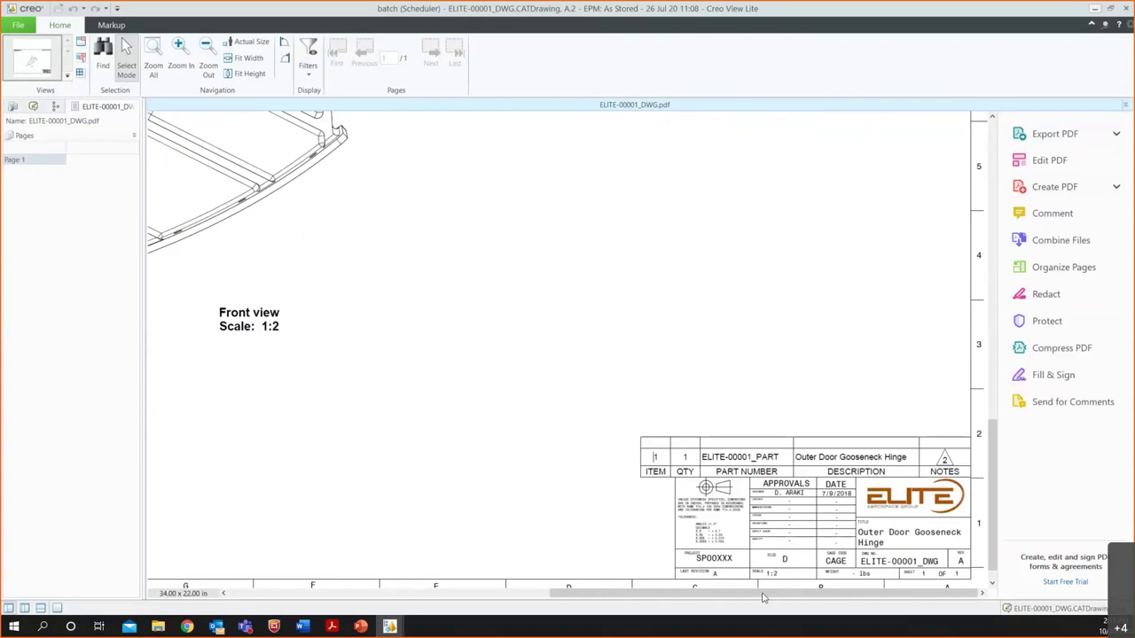
- Pan over the drawing's notes, show the Markup tools, then close the Creo View window
{"action": "left_click_drag", "start_coordinate": [673, 592], "coordinate": [346, 608]}
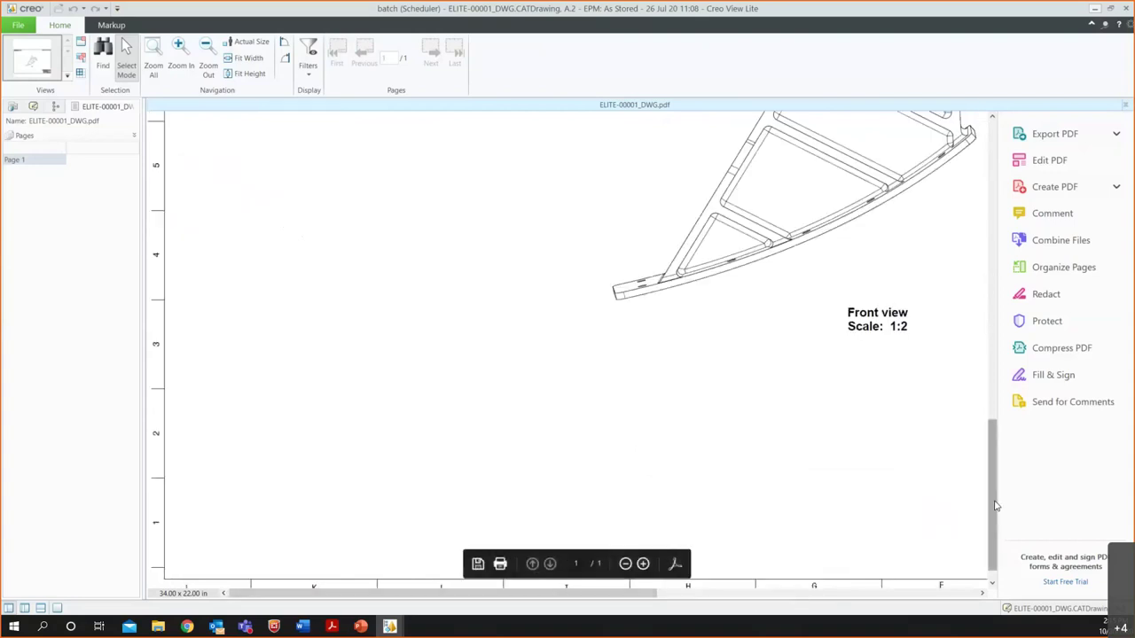
{"action": "mouse_move", "coordinate": [992, 509]}
{"action": "left_mouse_down"}
{"action": "mouse_move", "coordinate": [992, 448]}
{"action": "mouse_move", "coordinate": [995, 493]}
{"action": "left_mouse_up"}
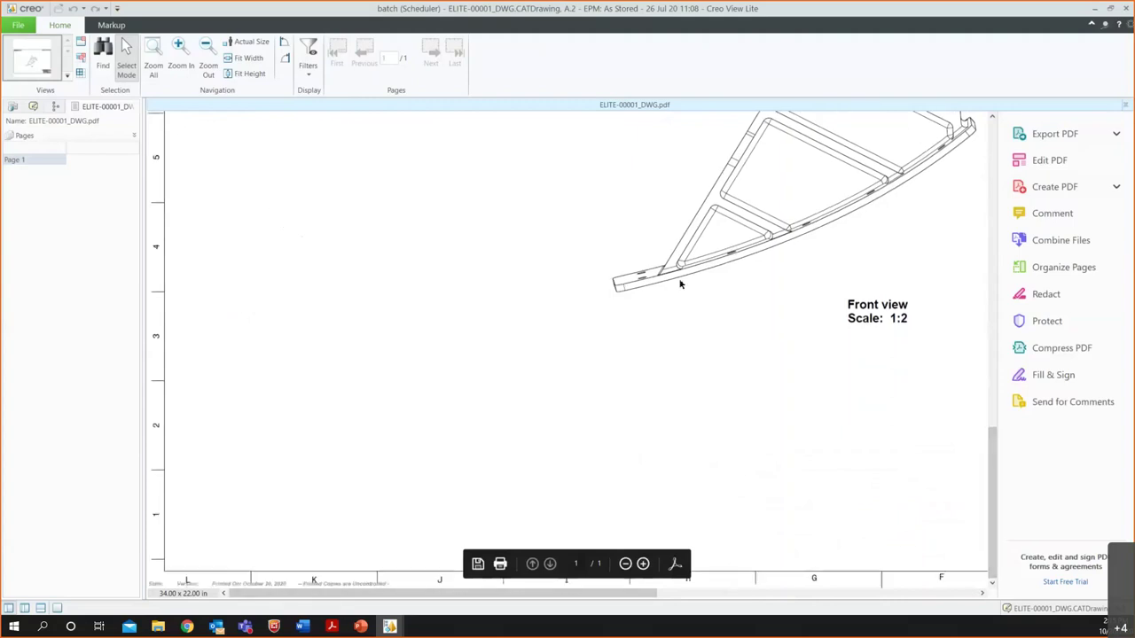
{"action": "left_click_drag", "start_coordinate": [994, 485], "coordinate": [986, 397]}
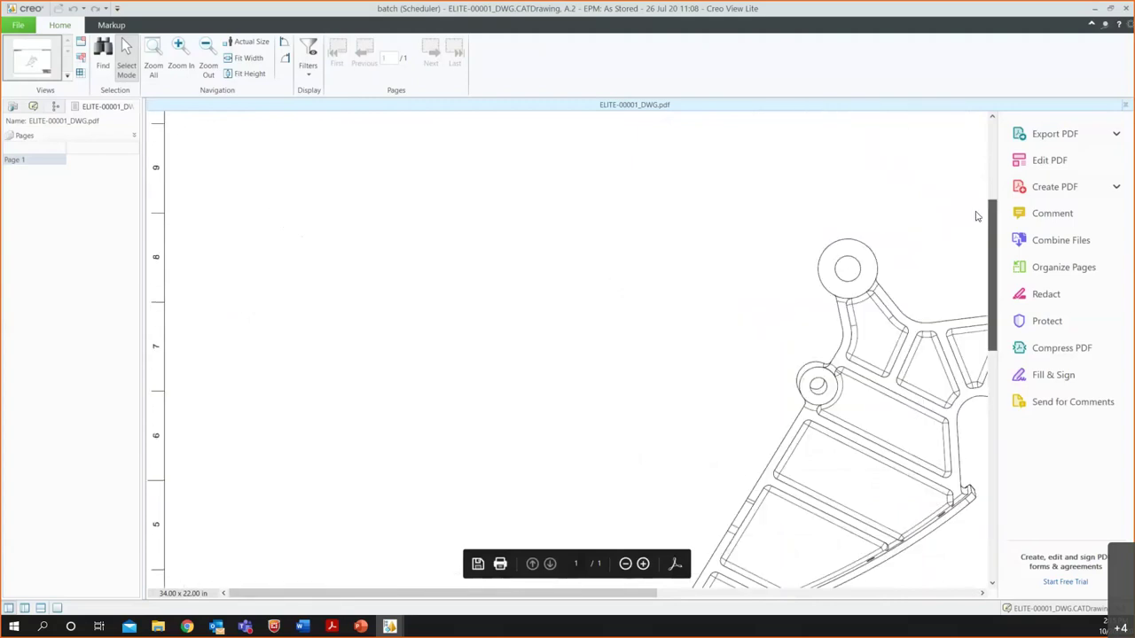
{"action": "scroll", "coordinate": [977, 216], "scroll_direction": "up", "scroll_amount": 3}
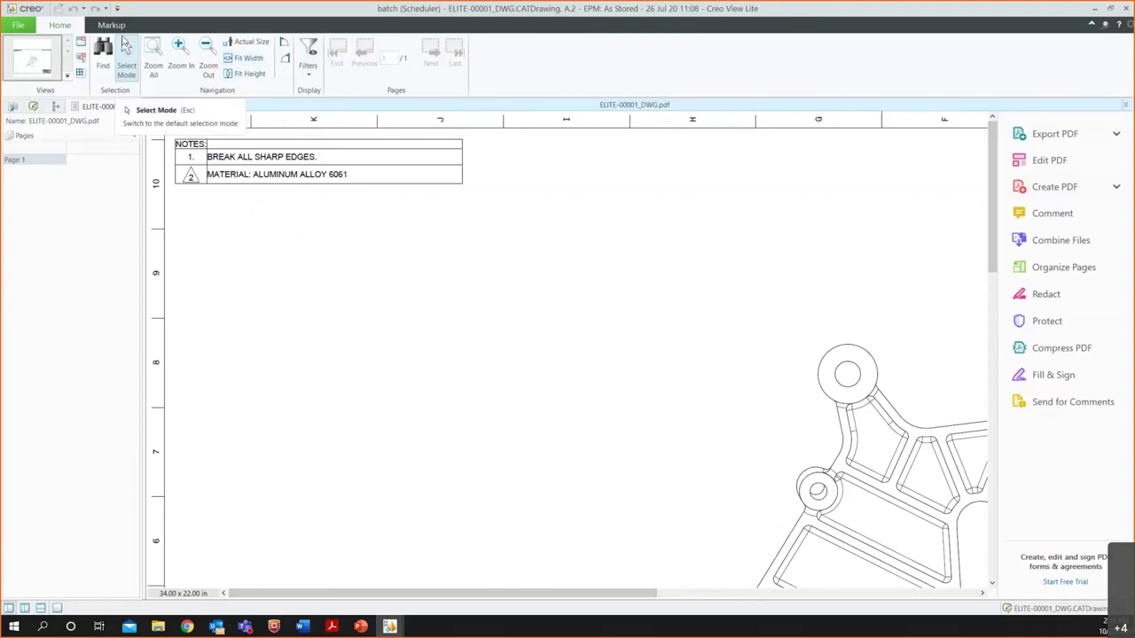
{"action": "left_click", "coordinate": [112, 28]}
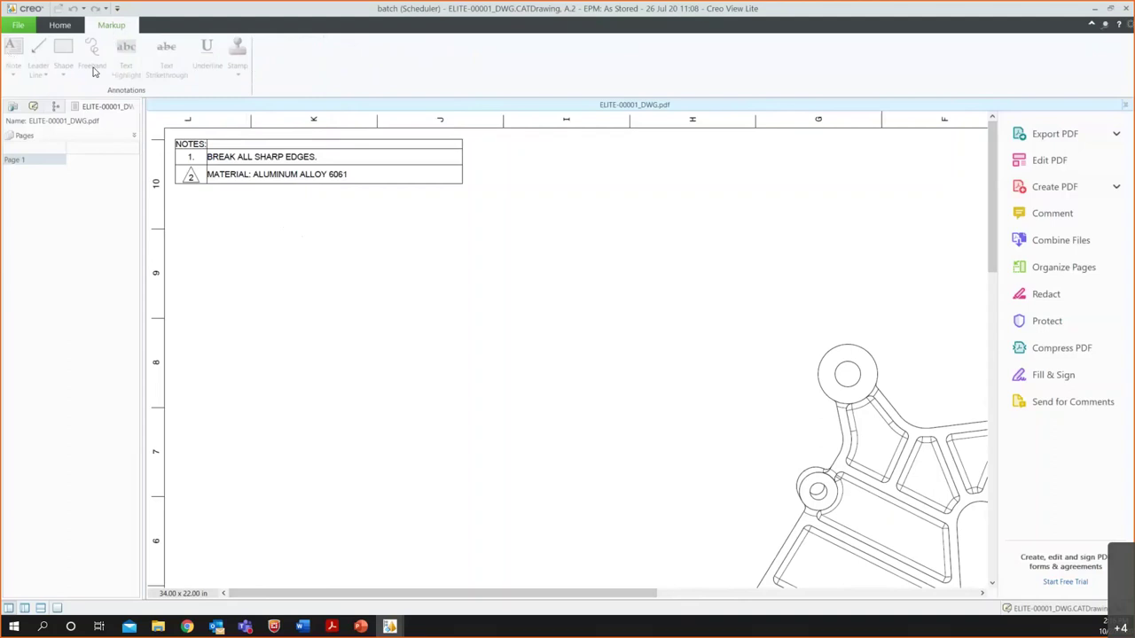
{"action": "left_click", "coordinate": [1124, 8]}
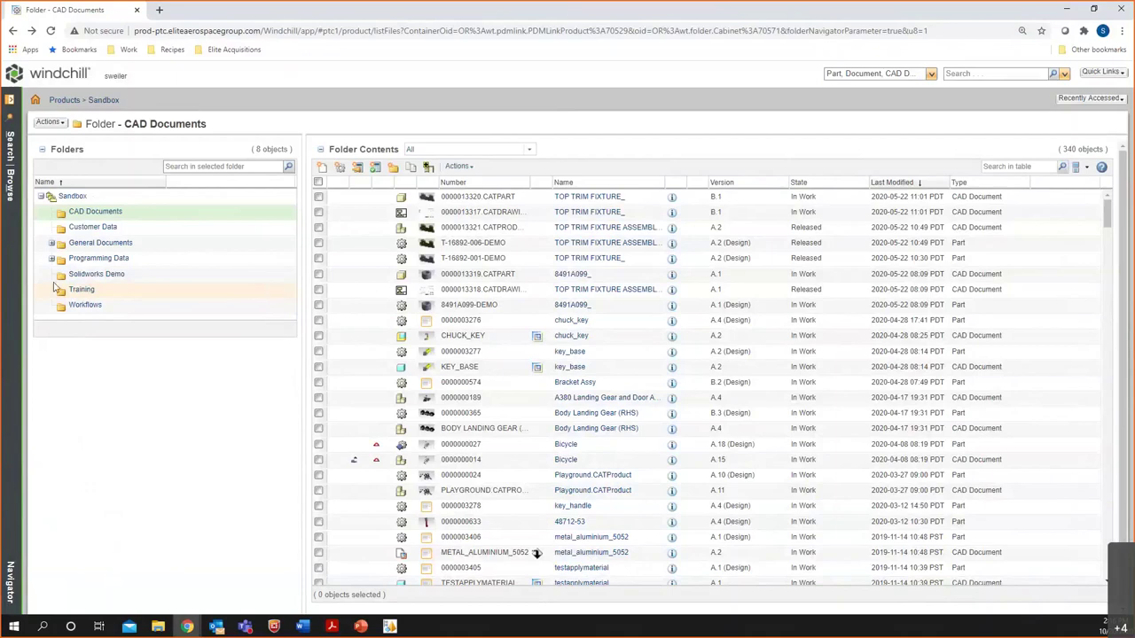
{"action": "left_click", "coordinate": [81, 214]}
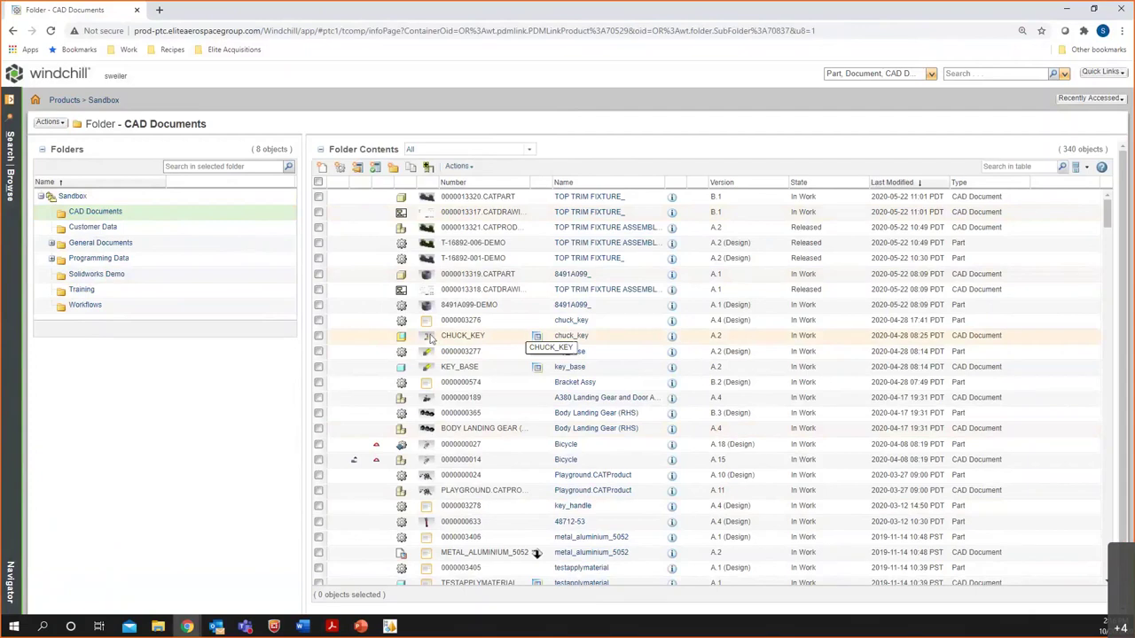
{"action": "mouse_move", "coordinate": [431, 337]}
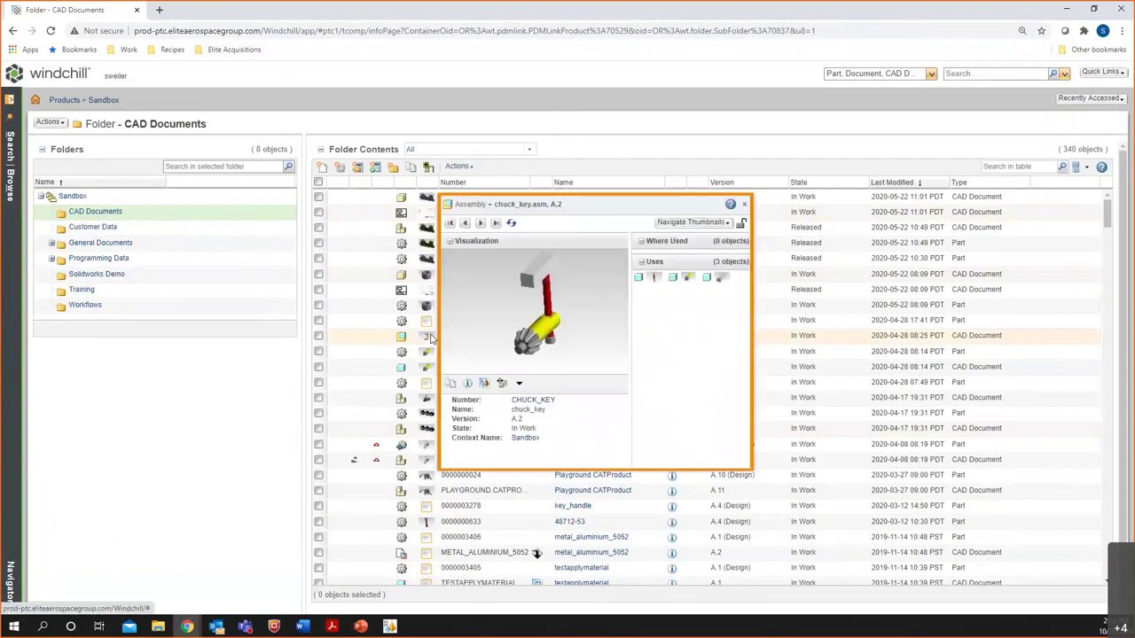
{"action": "left_click", "coordinate": [535, 314]}
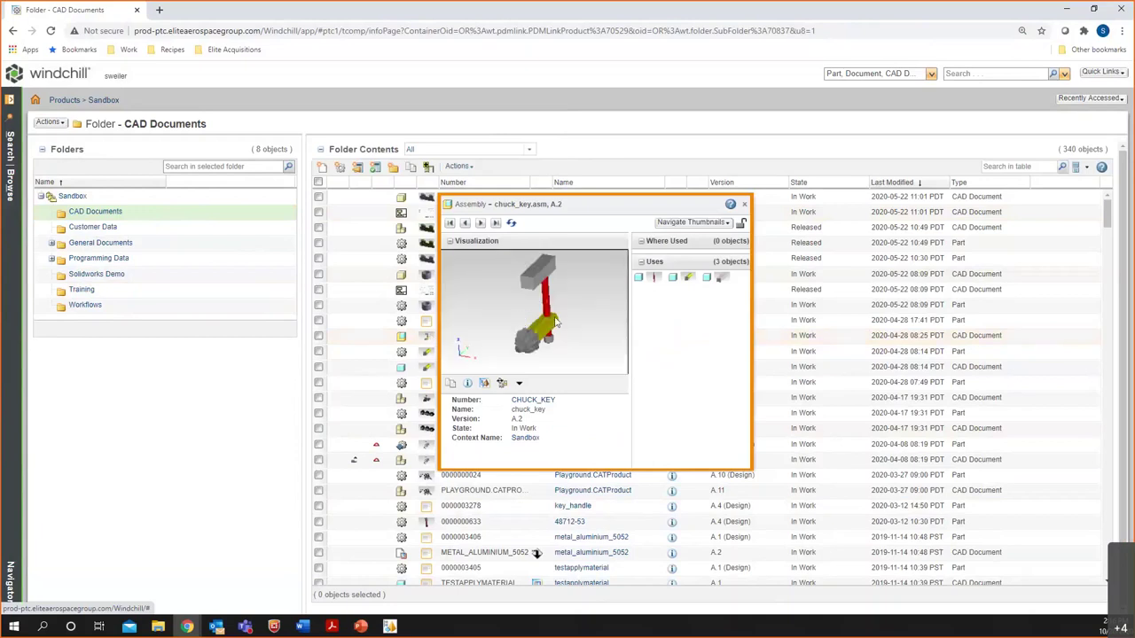
{"action": "mouse_move", "coordinate": [543, 332]}
{"action": "left_mouse_down"}
{"action": "mouse_move", "coordinate": [572, 302]}
{"action": "mouse_move", "coordinate": [512, 306]}
{"action": "mouse_move", "coordinate": [499, 276]}
{"action": "mouse_move", "coordinate": [545, 296]}
{"action": "mouse_move", "coordinate": [551, 317]}
{"action": "mouse_move", "coordinate": [552, 280]}
{"action": "mouse_move", "coordinate": [525, 338]}
{"action": "mouse_move", "coordinate": [546, 313]}
{"action": "mouse_move", "coordinate": [498, 306]}
{"action": "mouse_move", "coordinate": [532, 316]}
{"action": "left_mouse_up"}
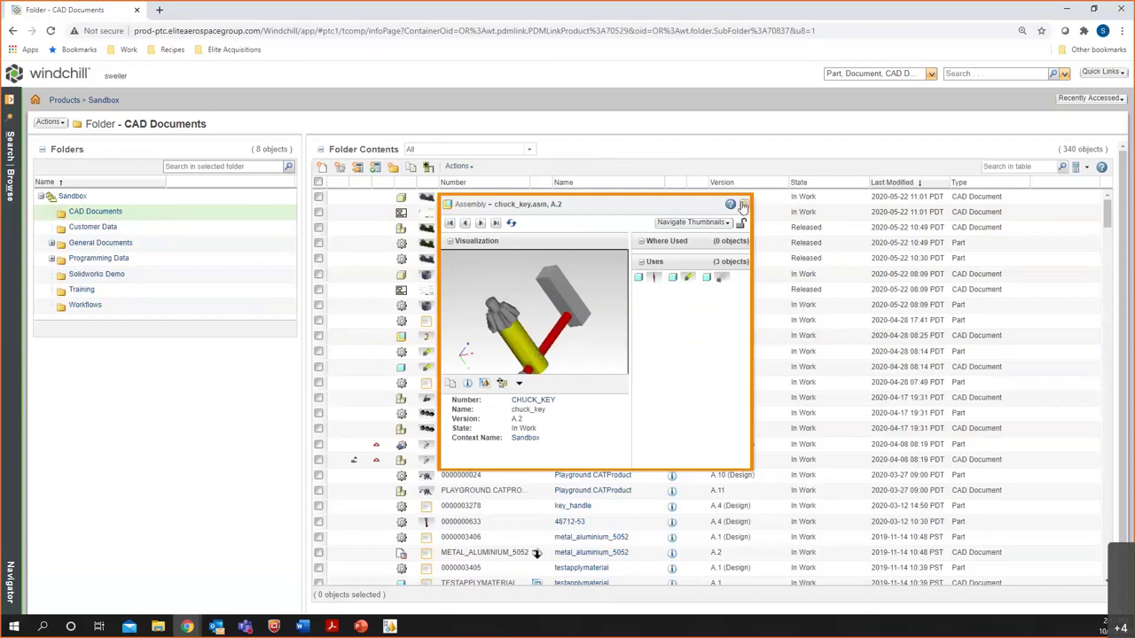
{"action": "left_click", "coordinate": [743, 205]}
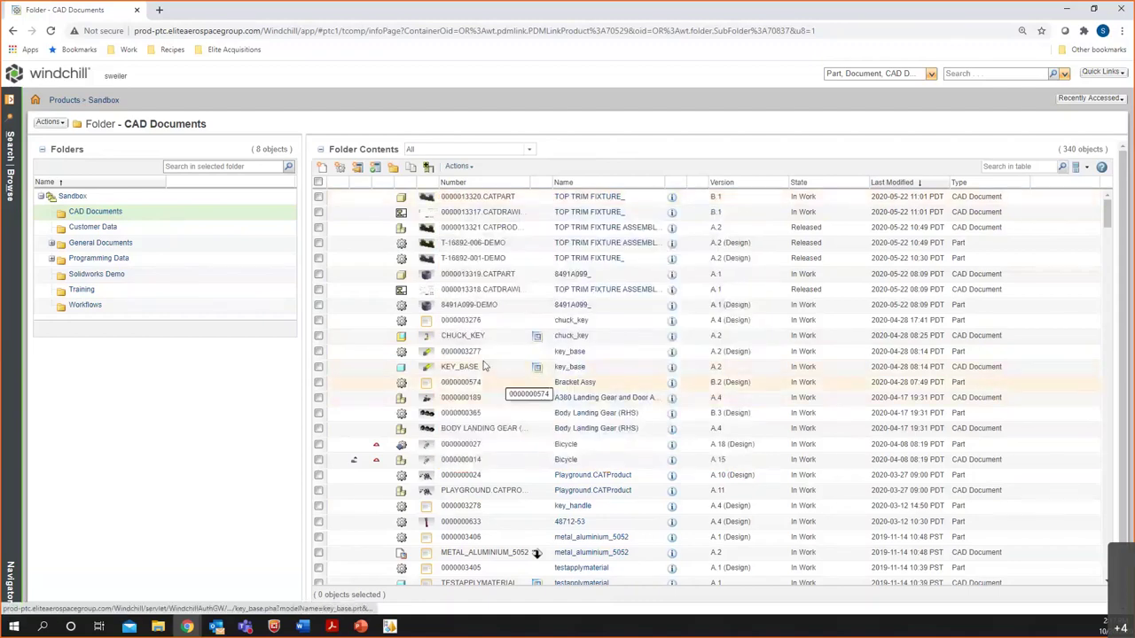
- Open chuck_key.asm A.2 from Windchill in a new Creo View session and show all its parts
{"action": "left_click", "coordinate": [572, 337]}
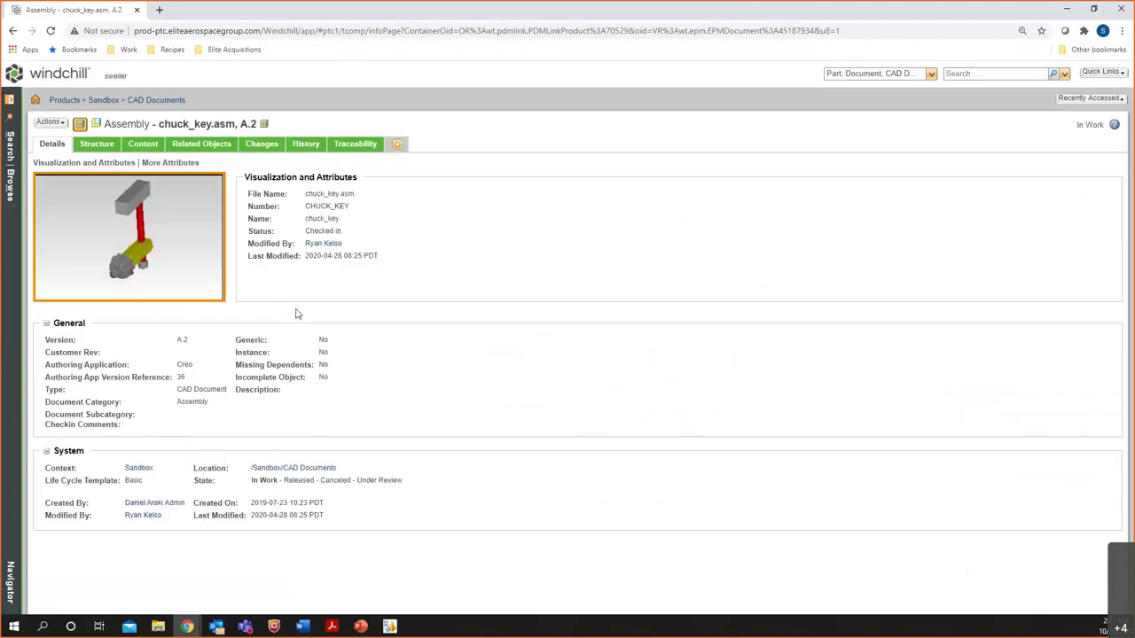
{"action": "left_click", "coordinate": [139, 238]}
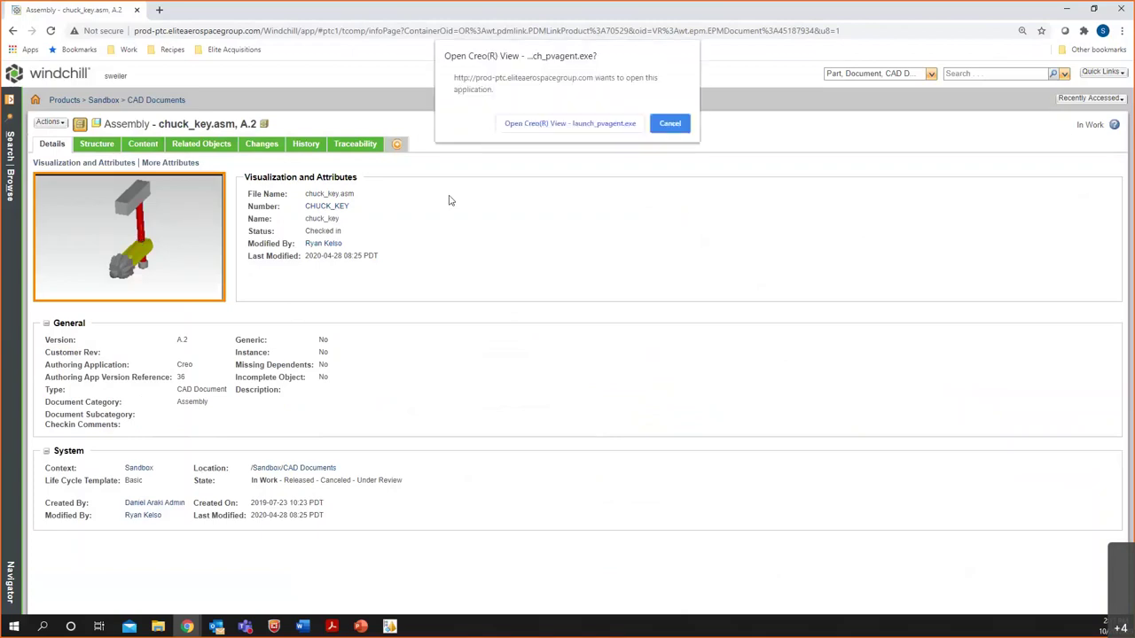
{"action": "left_click", "coordinate": [557, 127]}
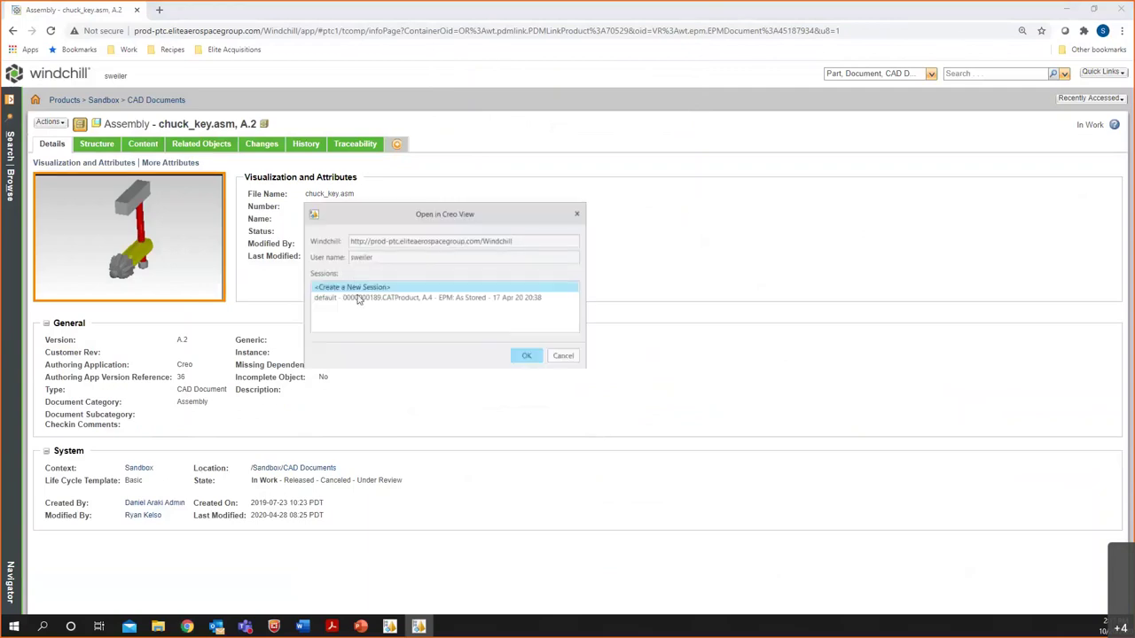
{"action": "left_click", "coordinate": [526, 357]}
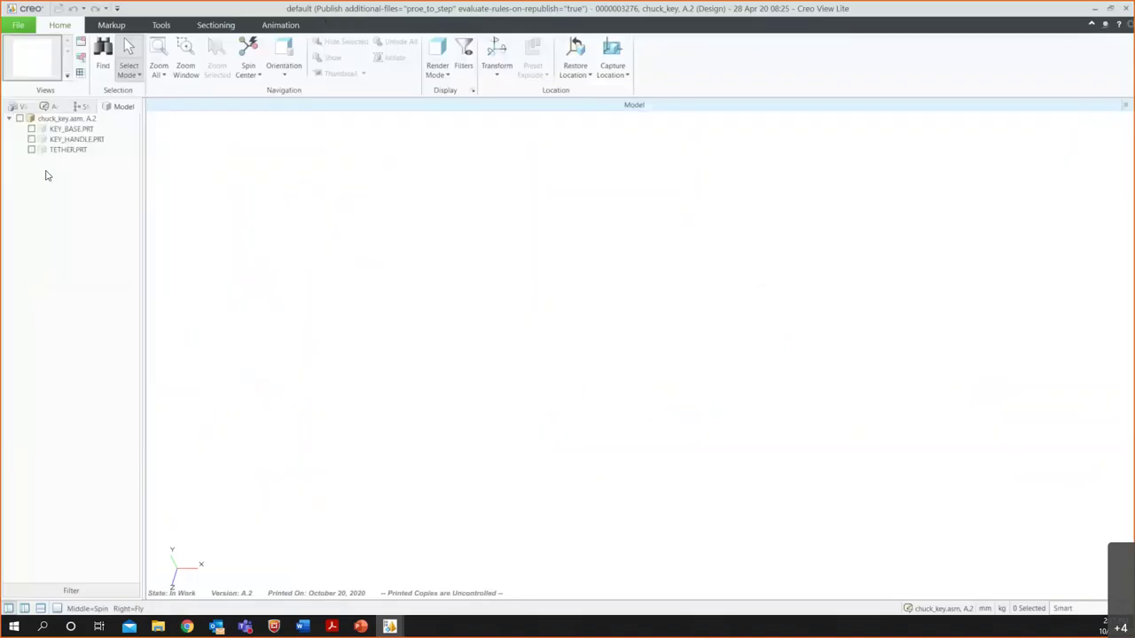
{"action": "left_click", "coordinate": [20, 123]}
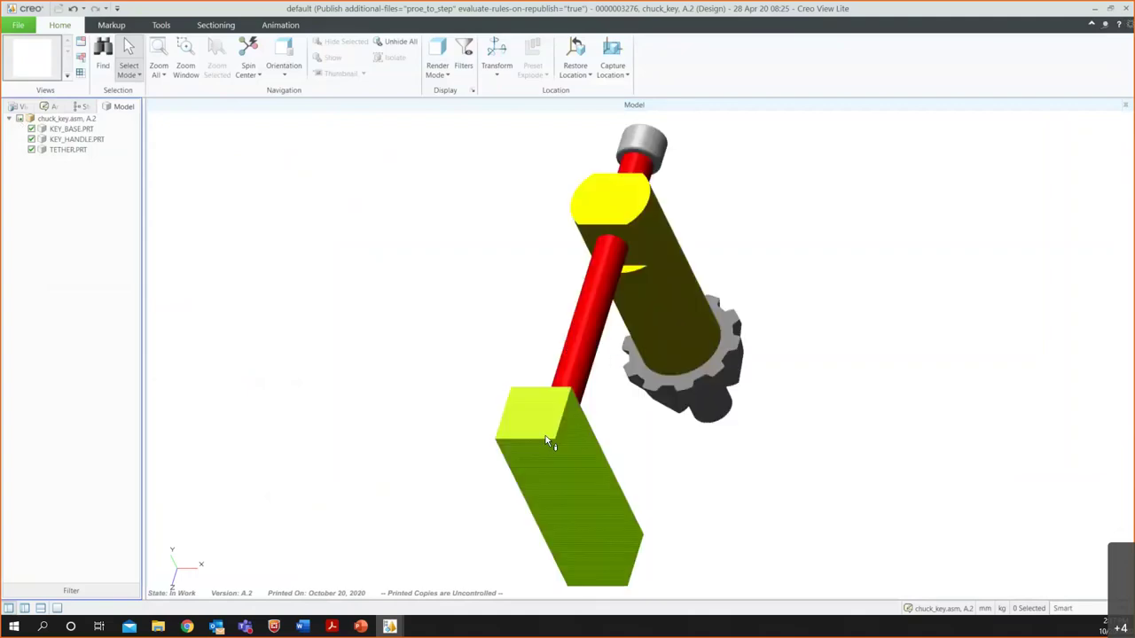
- Zoom in and out on the chuck key, then spin it so the gear end sits at the bottom
{"action": "scroll", "coordinate": [627, 422], "scroll_direction": "up", "scroll_amount": 3}
{"action": "scroll", "coordinate": [628, 423], "scroll_direction": "down", "scroll_amount": 4}
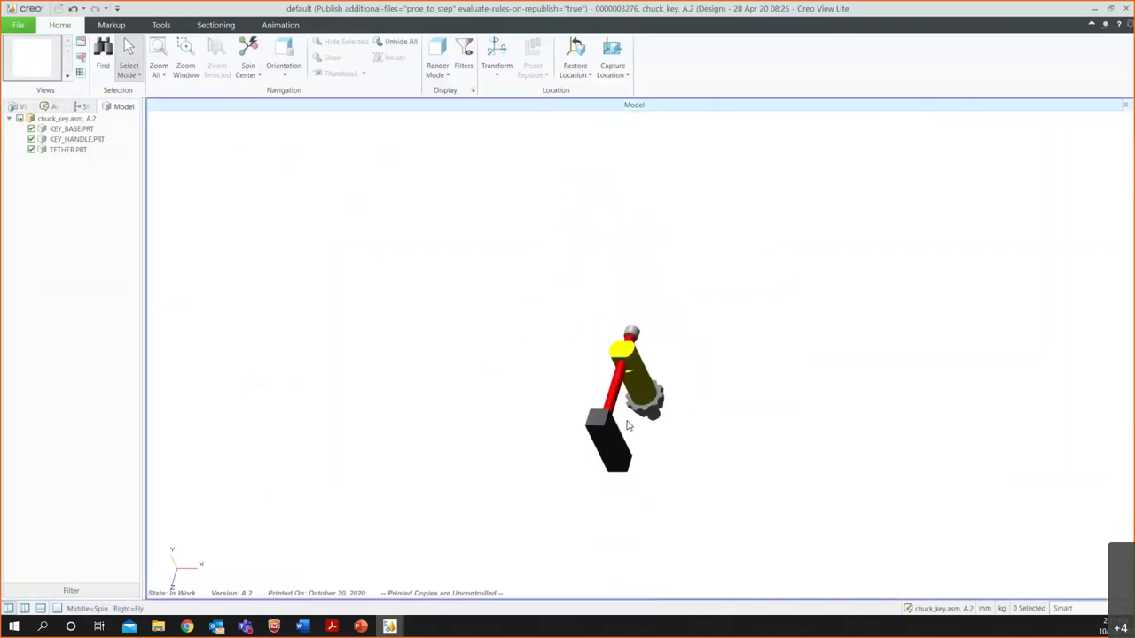
{"action": "scroll", "coordinate": [627, 423], "scroll_direction": "up", "scroll_amount": 2}
{"action": "middle_click_drag", "start_coordinate": [585, 443], "coordinate": [659, 280]}
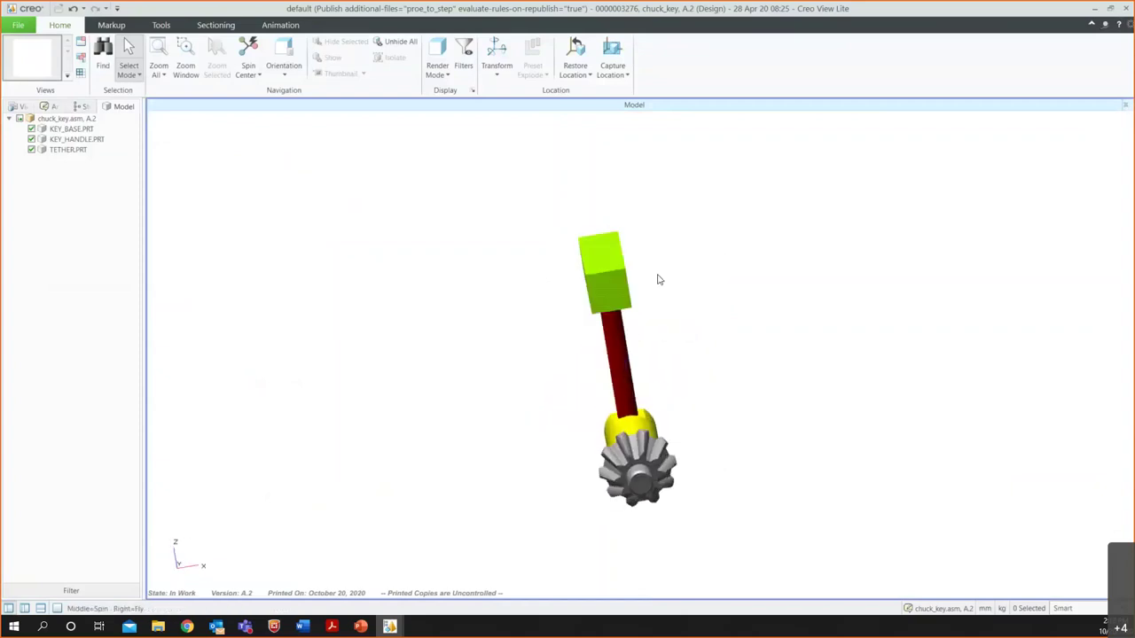
- Hide and re-show the tether, key handle and key base, then turn the gear to face left
{"action": "left_click", "coordinate": [31, 152]}
{"action": "left_click", "coordinate": [32, 151]}
{"action": "left_click", "coordinate": [31, 140]}
{"action": "left_click", "coordinate": [31, 140]}
{"action": "left_click", "coordinate": [31, 129]}
{"action": "left_click", "coordinate": [31, 129]}
{"action": "mouse_move", "coordinate": [506, 443]}
{"action": "middle_mouse_down"}
{"action": "mouse_move", "coordinate": [382, 405]}
{"action": "mouse_move", "coordinate": [156, 279]}
{"action": "middle_mouse_up"}
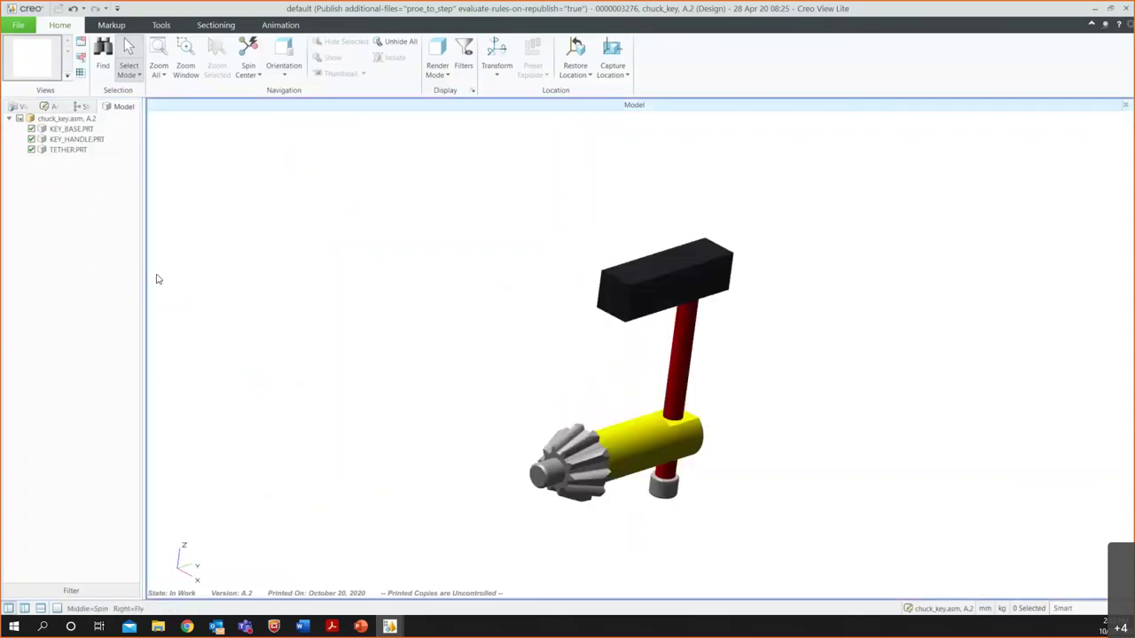
- Toggle the key base and whole assembly off and on, then turn it side-on with the handle on top
{"action": "left_click", "coordinate": [32, 130]}
{"action": "left_click", "coordinate": [32, 129]}
{"action": "left_click", "coordinate": [29, 119]}
{"action": "left_click", "coordinate": [29, 120]}
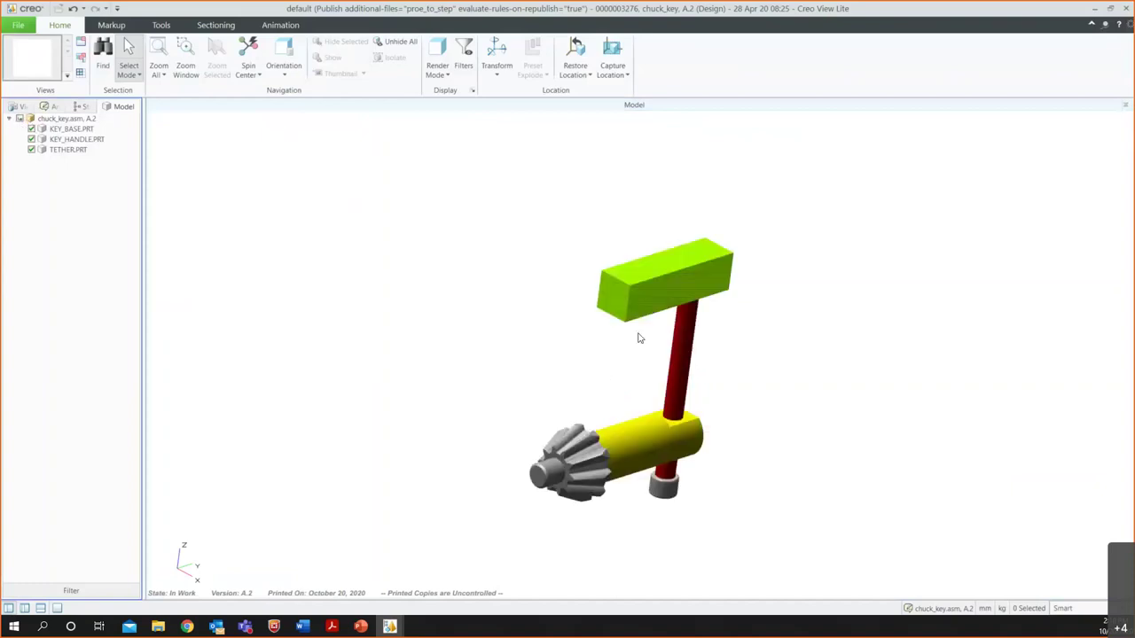
{"action": "middle_click_drag", "start_coordinate": [648, 357], "coordinate": [572, 286]}
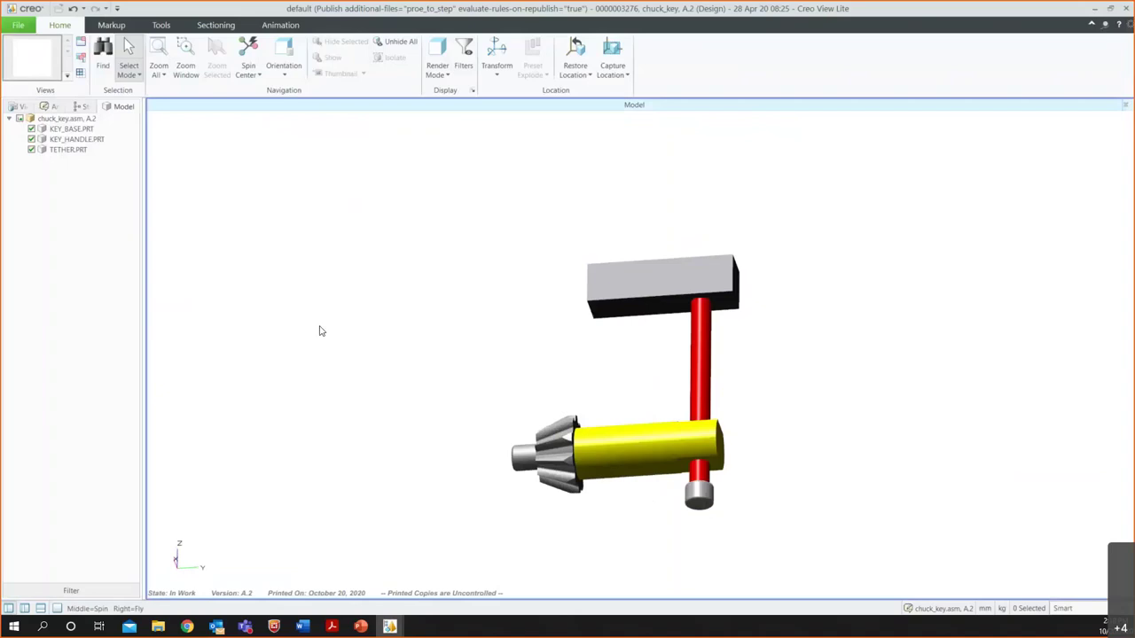
{"action": "middle_click_drag", "start_coordinate": [541, 425], "coordinate": [629, 447]}
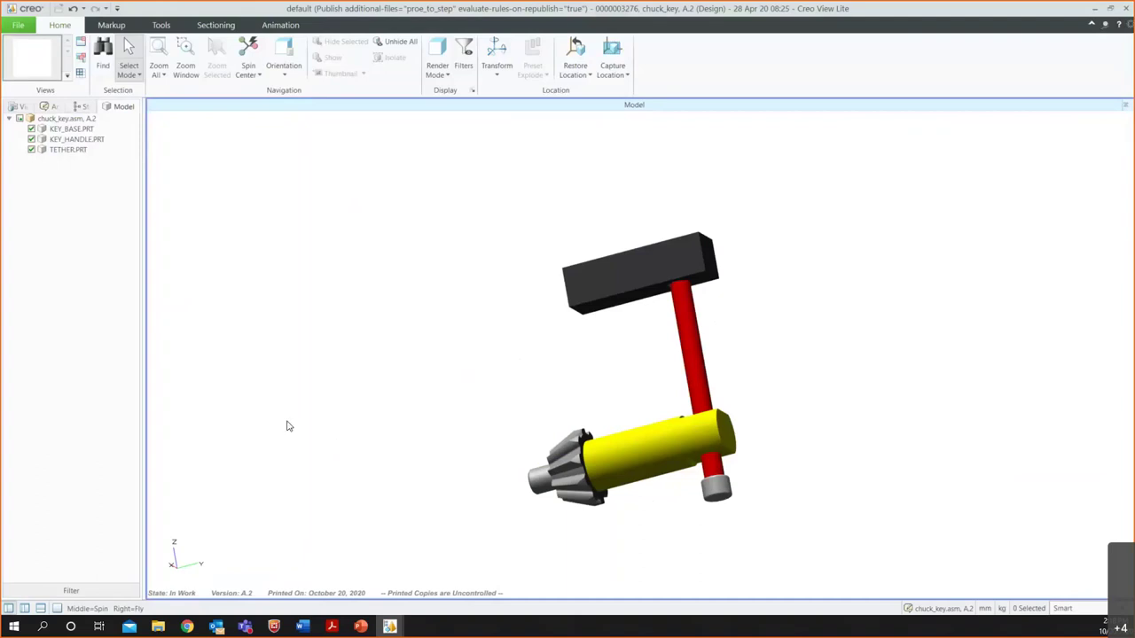
- Measure a distance across the key base and show the summary: 51.132 mm absolute, 14.051 mm total
{"action": "left_click", "coordinate": [111, 25]}
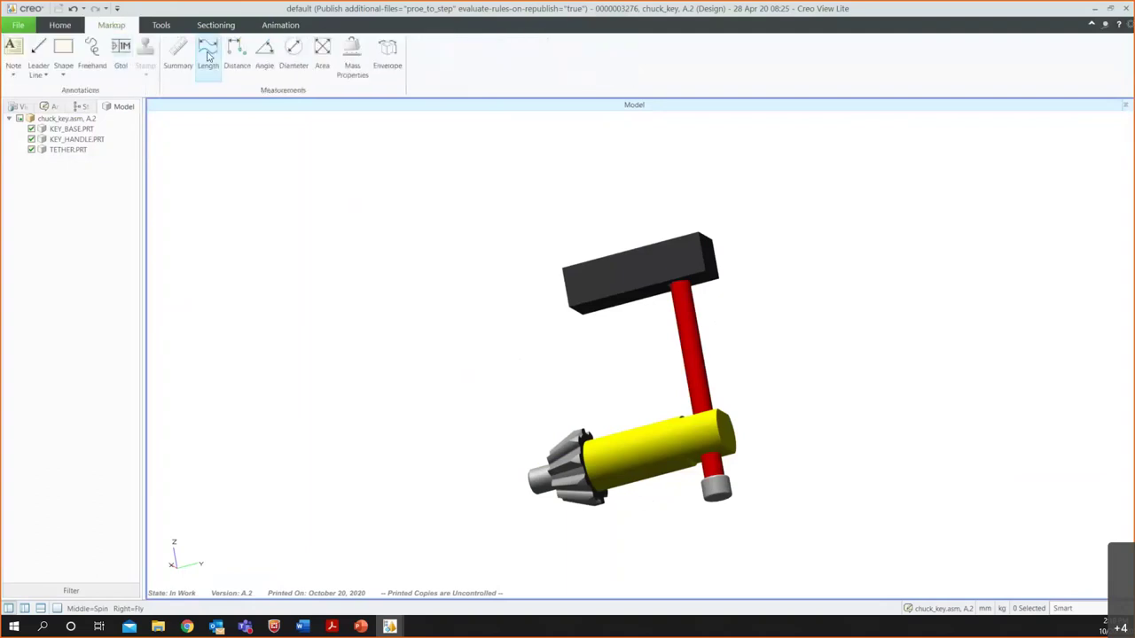
{"action": "left_click", "coordinate": [237, 53]}
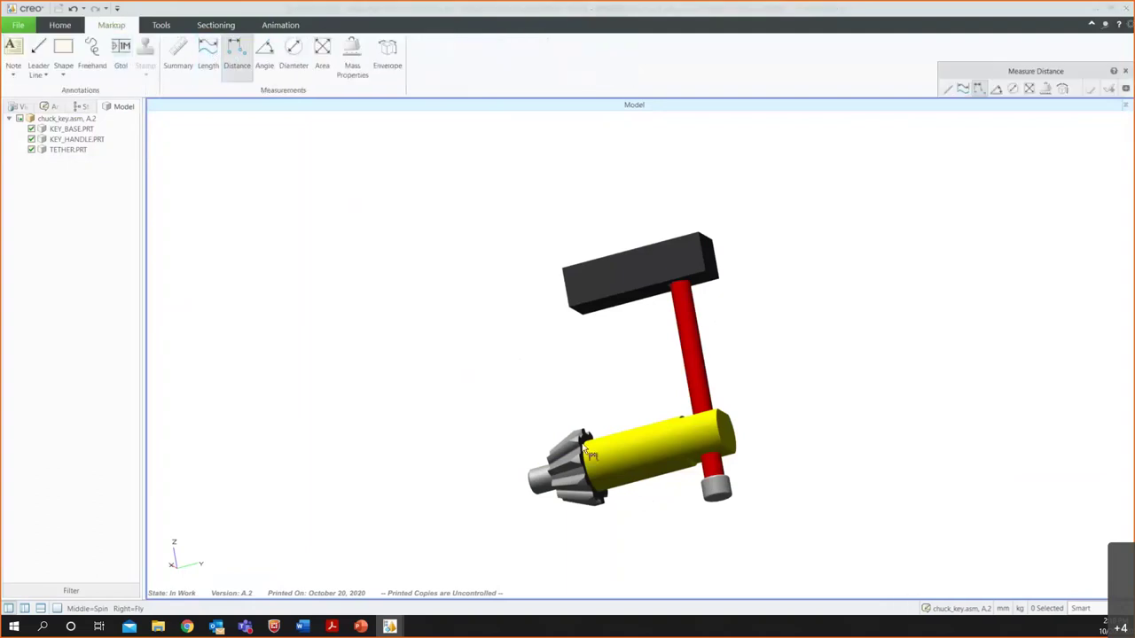
{"action": "left_click", "coordinate": [534, 483]}
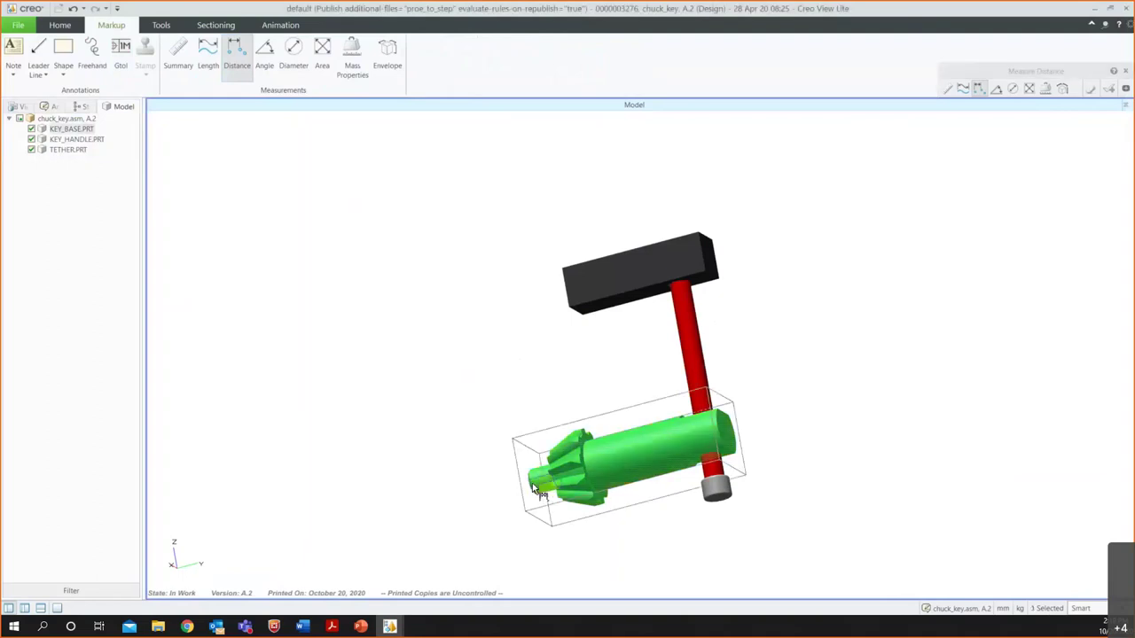
{"action": "left_click", "coordinate": [719, 435]}
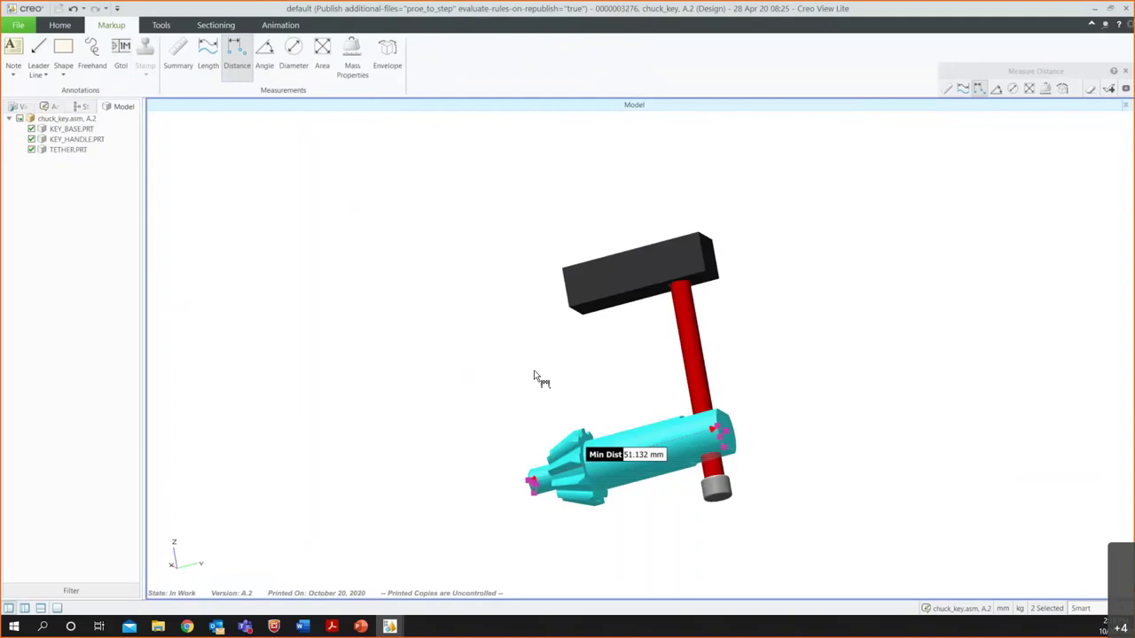
{"action": "left_click", "coordinate": [180, 53]}
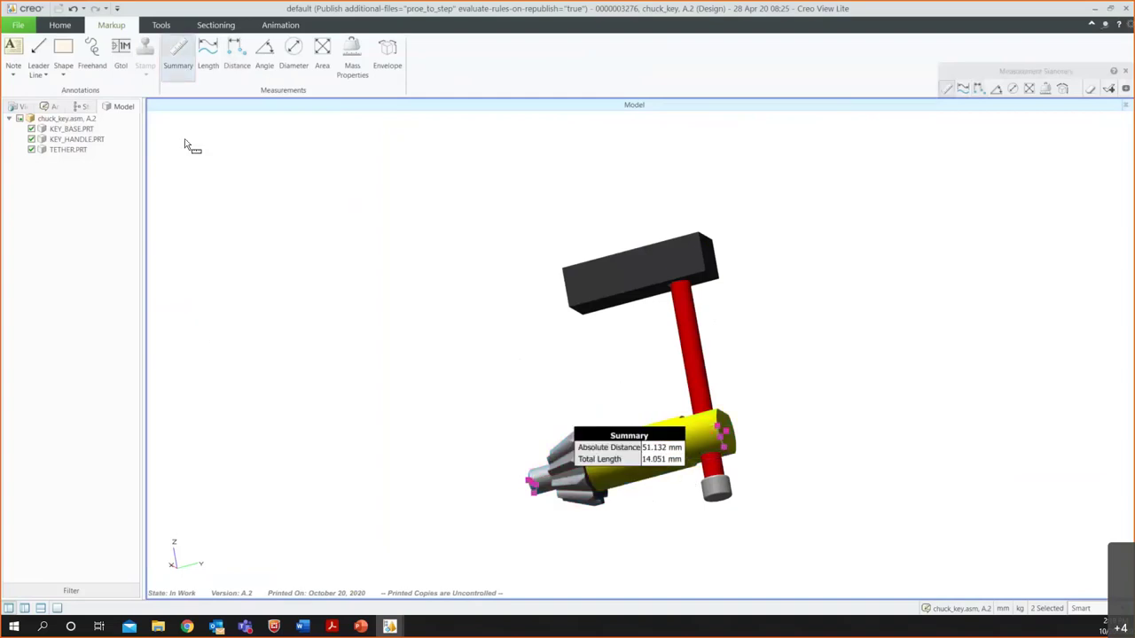
- Add a leader note reading 'Look at this!' on the key base, retaining the measurements
{"action": "left_click", "coordinate": [13, 74]}
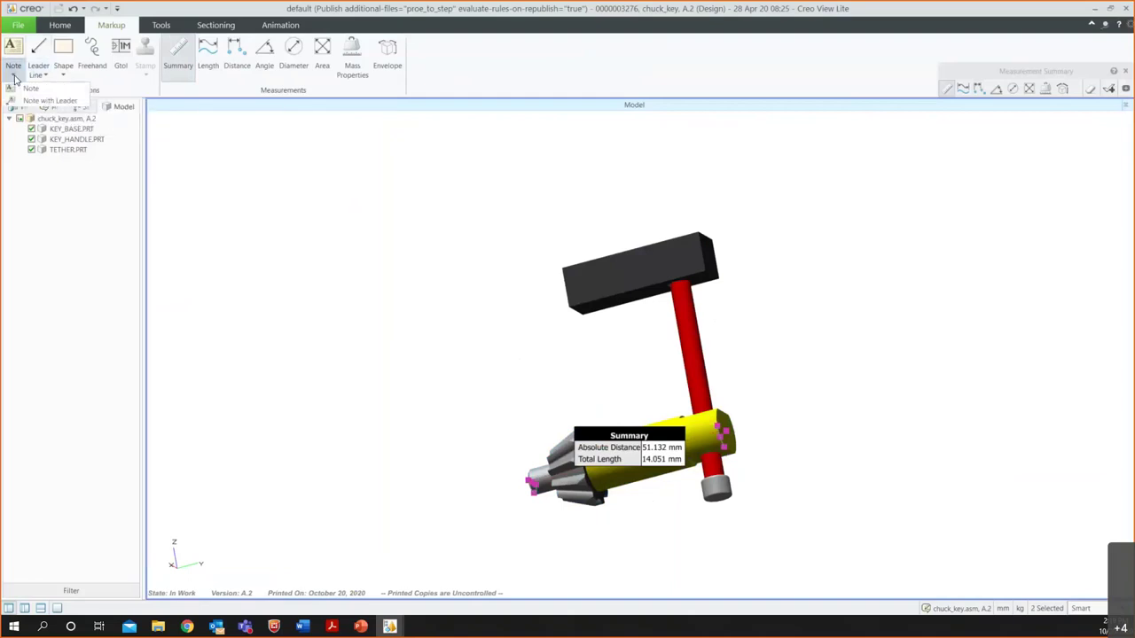
{"action": "left_click", "coordinate": [40, 100]}
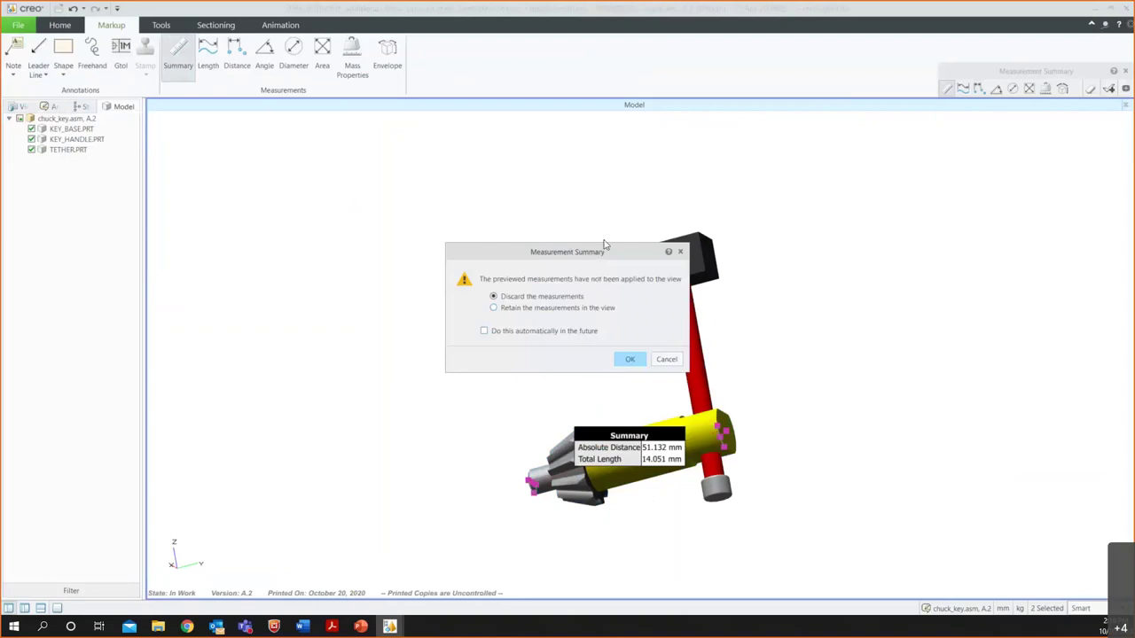
{"action": "left_click", "coordinate": [583, 309]}
{"action": "left_click", "coordinate": [629, 360]}
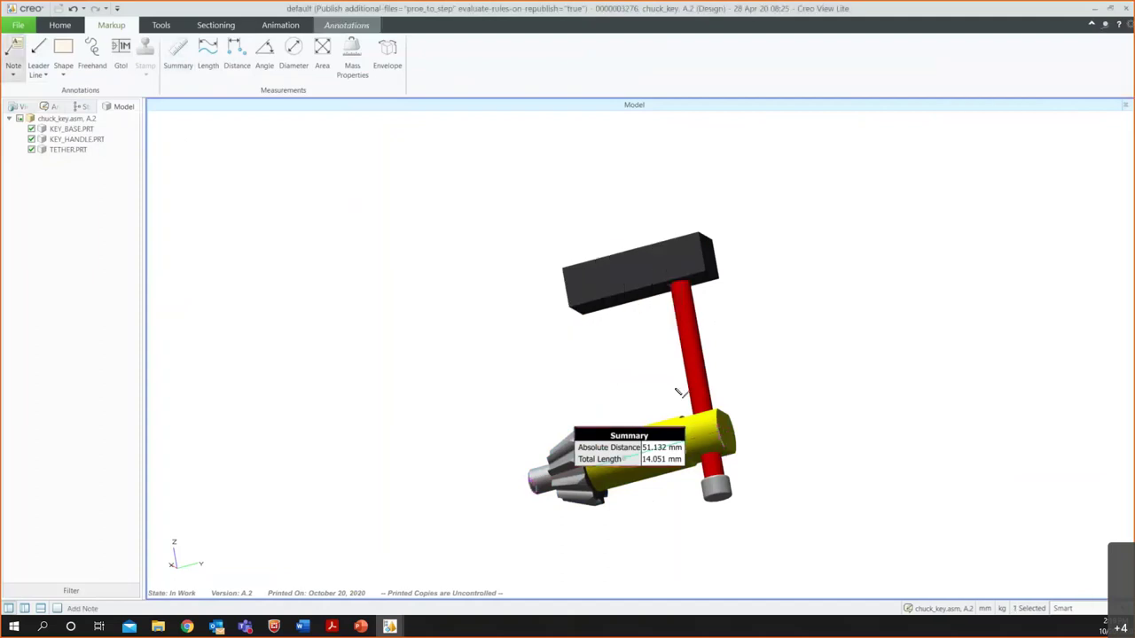
{"action": "left_click", "coordinate": [720, 432]}
{"action": "left_click", "coordinate": [829, 229]}
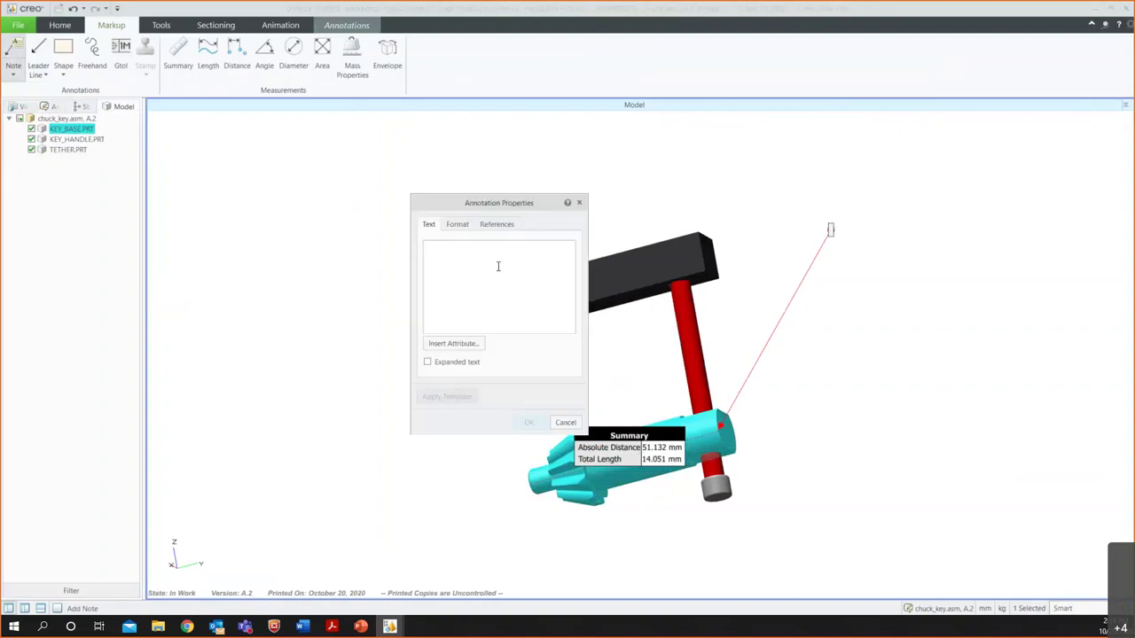
{"action": "type", "text": "Look at thi"}
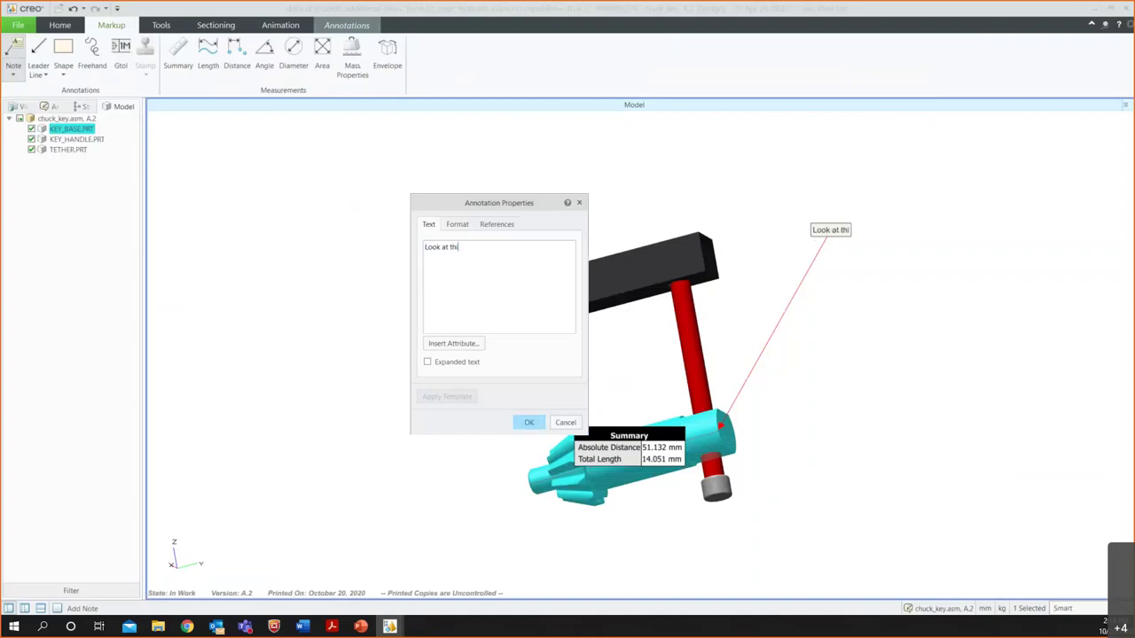
{"action": "type", "text": "s!"}
{"action": "left_click", "coordinate": [529, 422]}
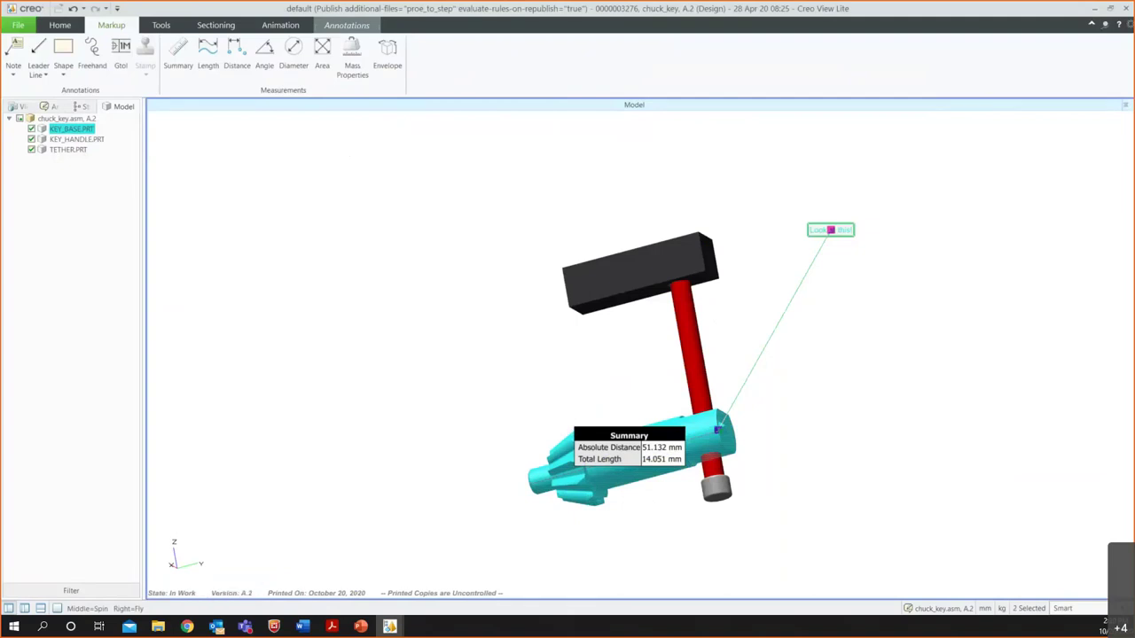
- Return to Windchill and open the Sandbox product's folders from the navigator
{"action": "key", "text": "alt+Tab"}
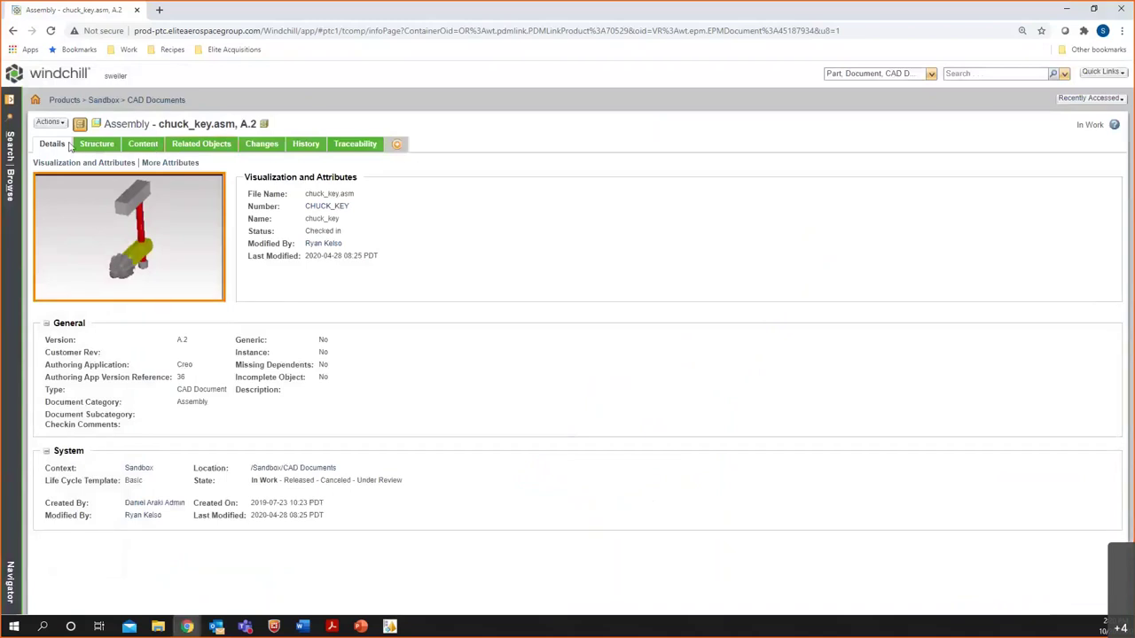
{"action": "left_click", "coordinate": [12, 193]}
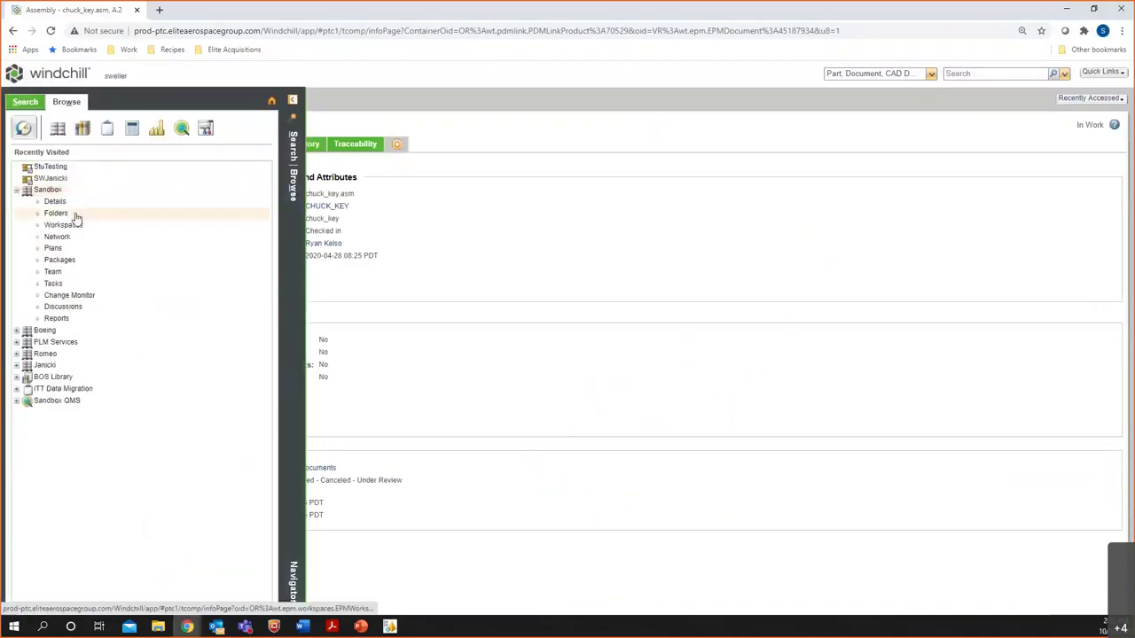
{"action": "left_click", "coordinate": [76, 218]}
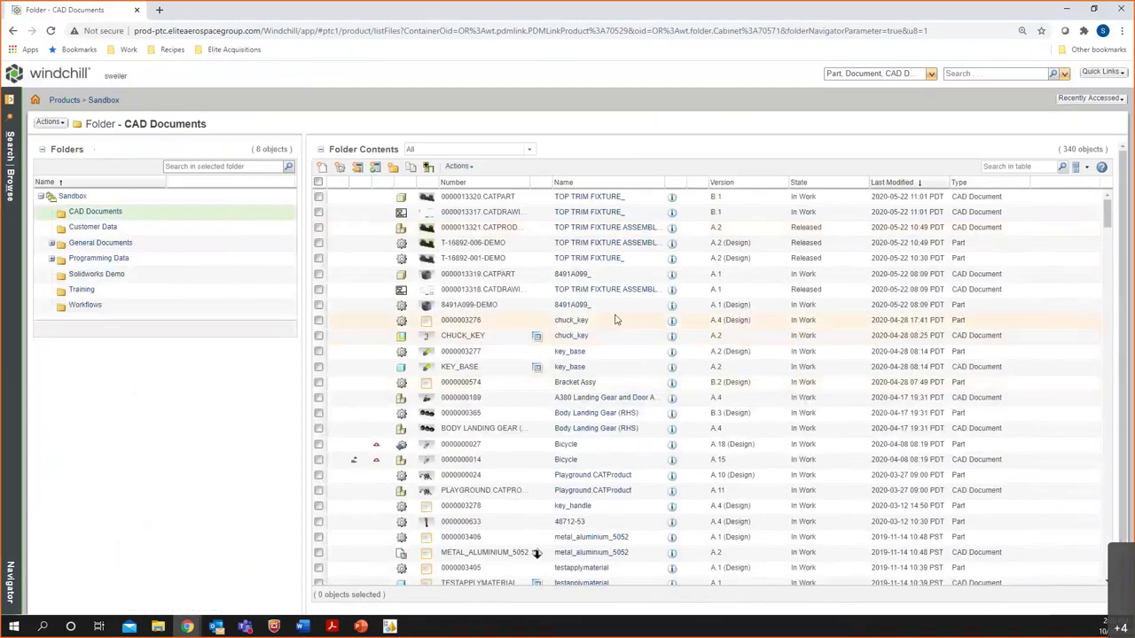
- Preview the metal_aluminium_5052 and Gear parts, then open MIT125M3150-DEMO_NL's information page
{"action": "left_click", "coordinate": [429, 543]}
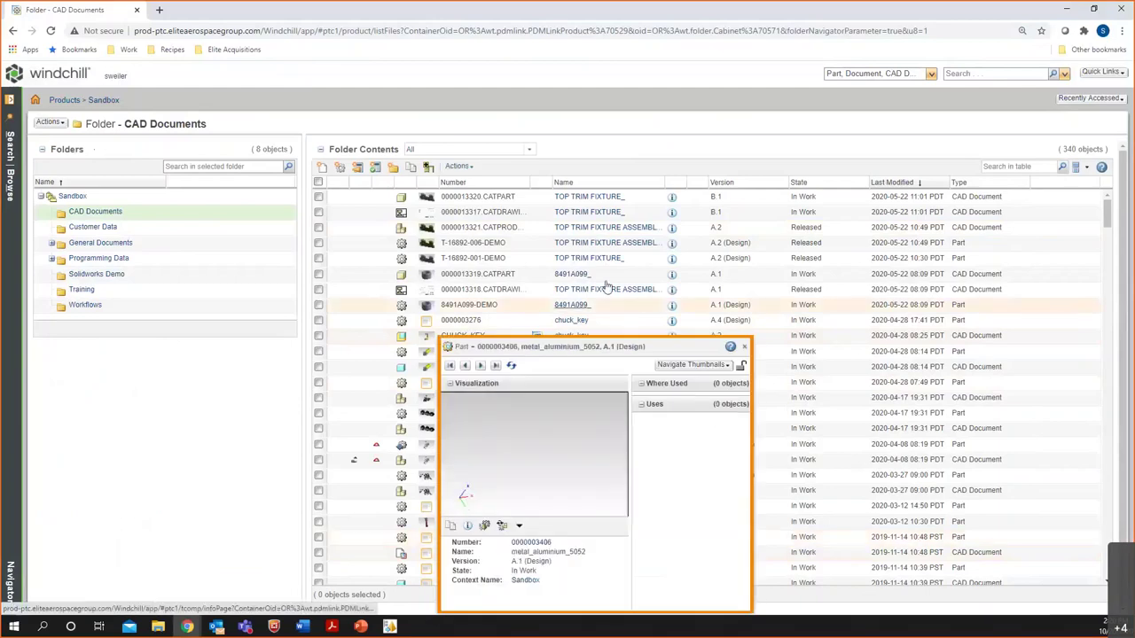
{"action": "scroll", "coordinate": [780, 359], "scroll_direction": "down", "scroll_amount": 3}
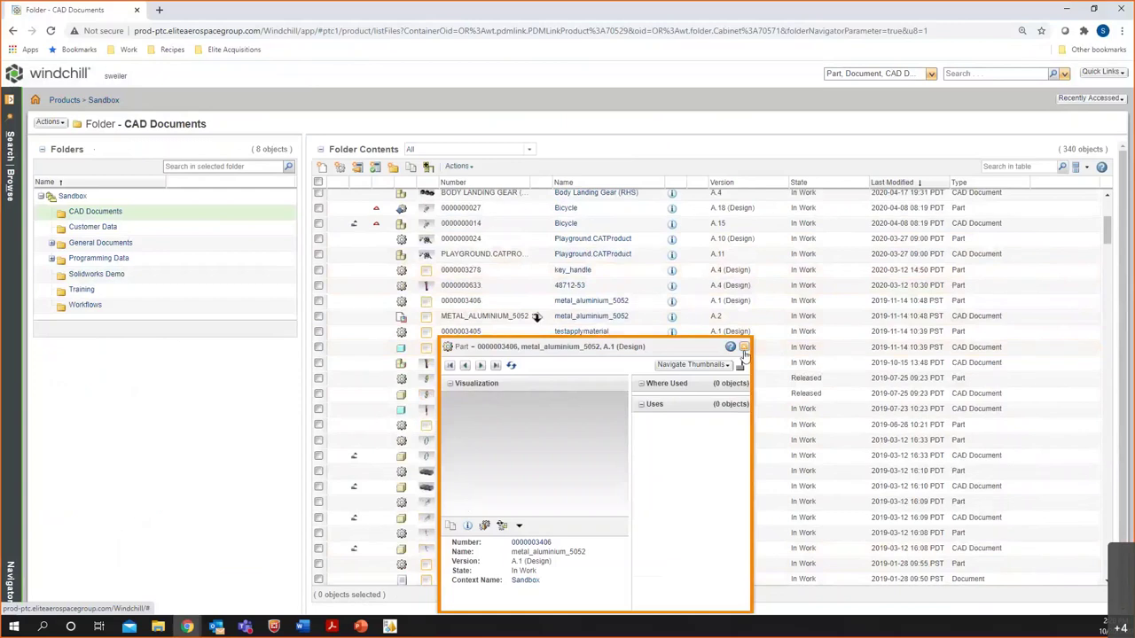
{"action": "left_click", "coordinate": [744, 347]}
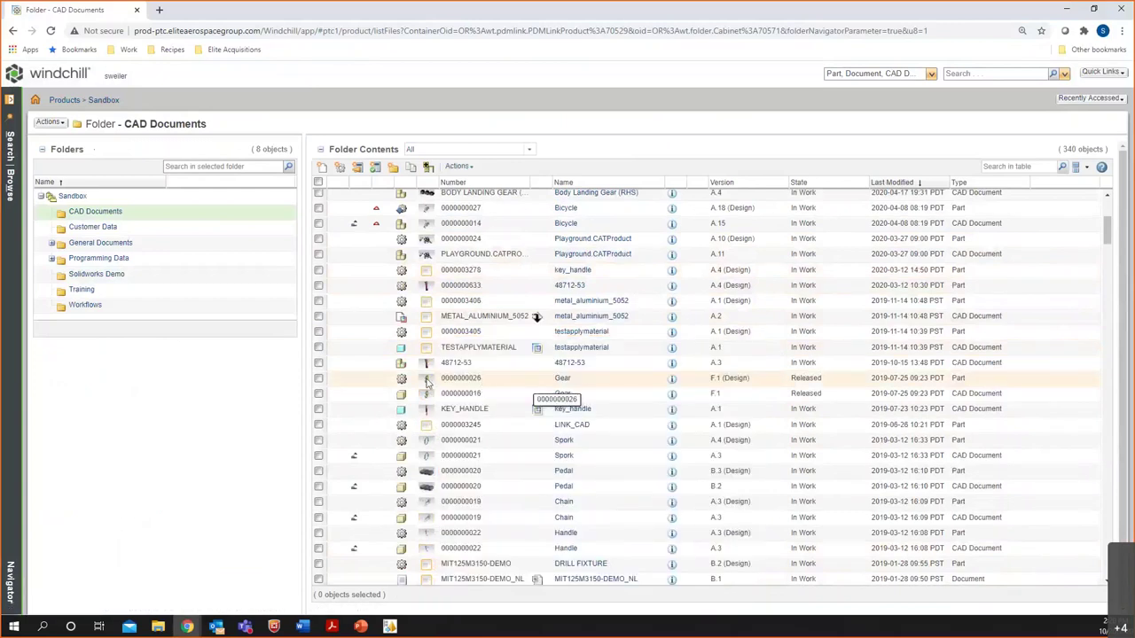
{"action": "mouse_move", "coordinate": [426, 381]}
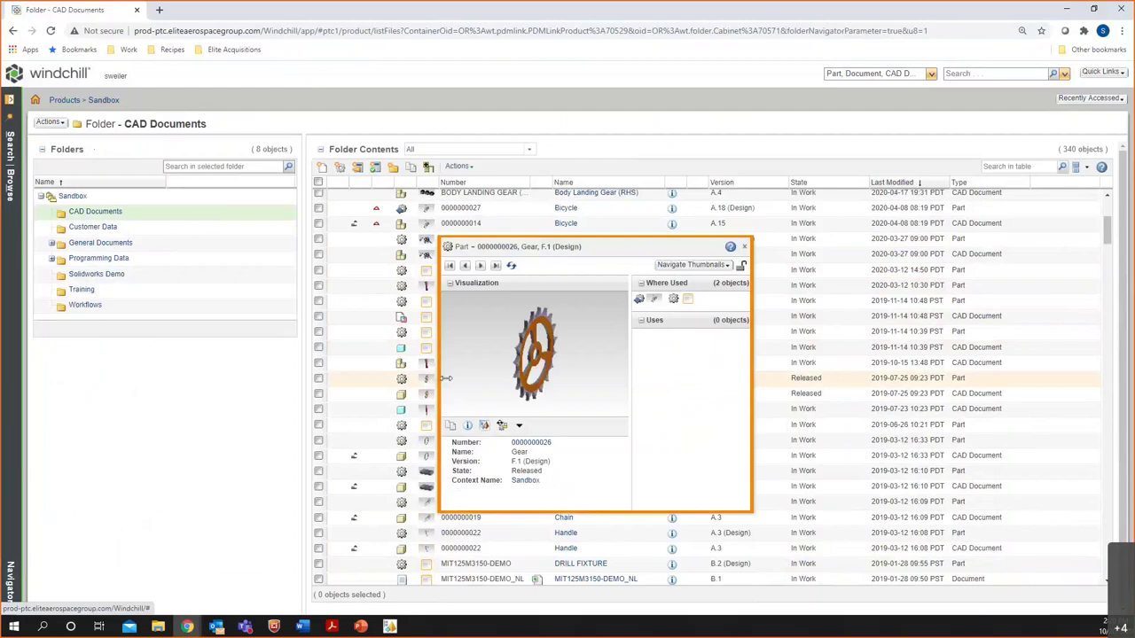
{"action": "left_click", "coordinate": [742, 252]}
{"action": "scroll", "coordinate": [678, 328], "scroll_direction": "down", "scroll_amount": 1}
{"action": "scroll", "coordinate": [678, 327], "scroll_direction": "down", "scroll_amount": 4}
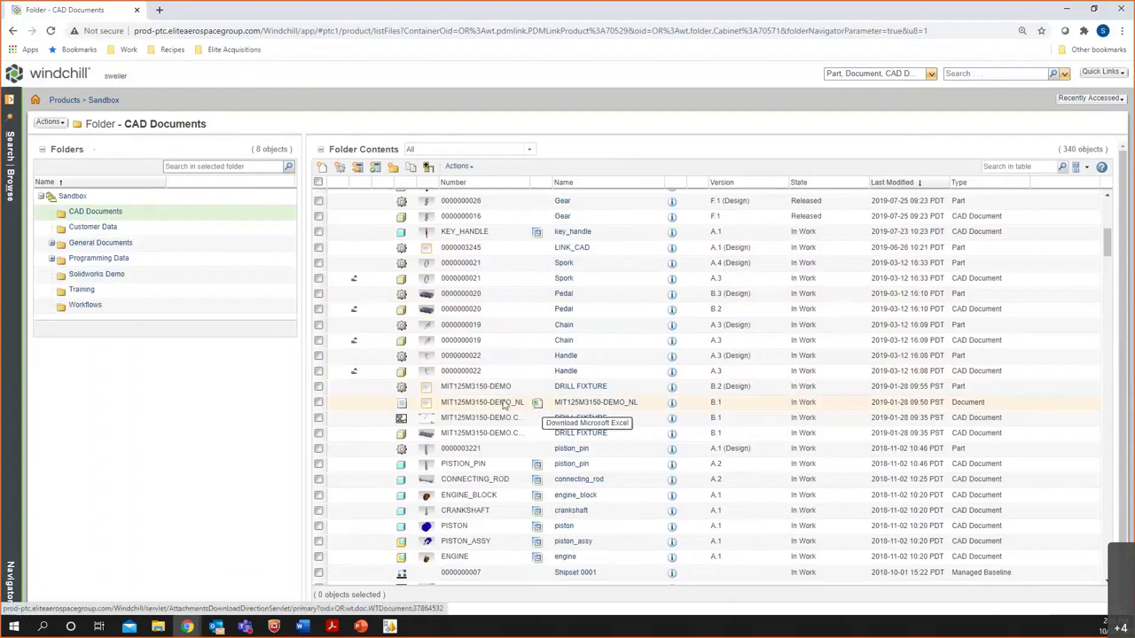
{"action": "left_click", "coordinate": [588, 404]}
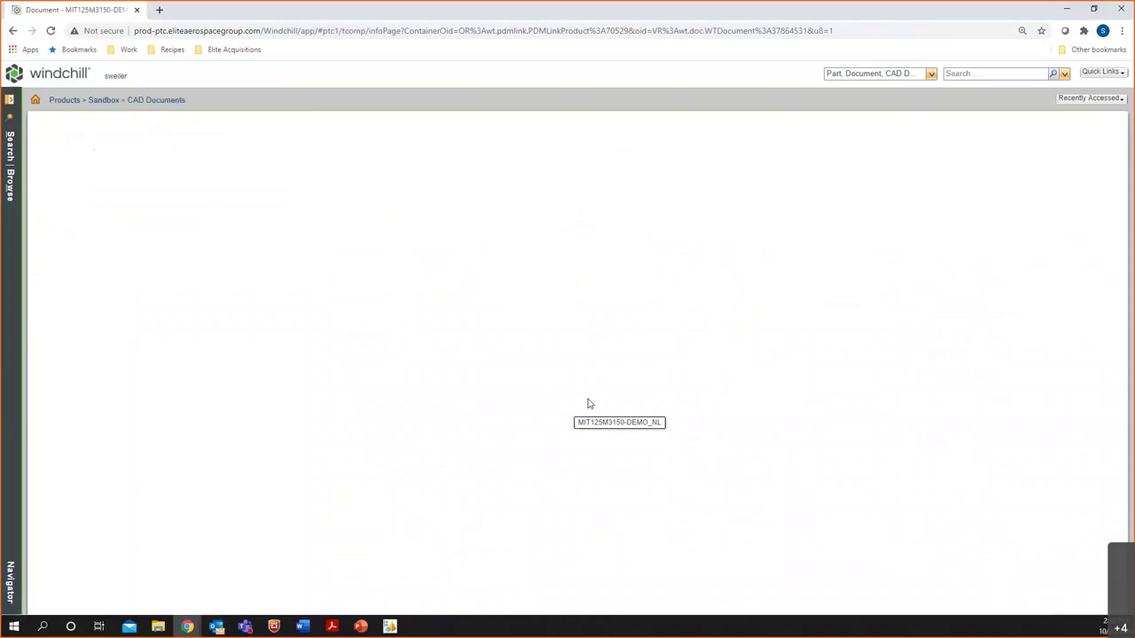
- Launch 0000000189.CATProduct from its Windchill information page into Creo View
{"action": "left_click", "coordinate": [180, 249]}
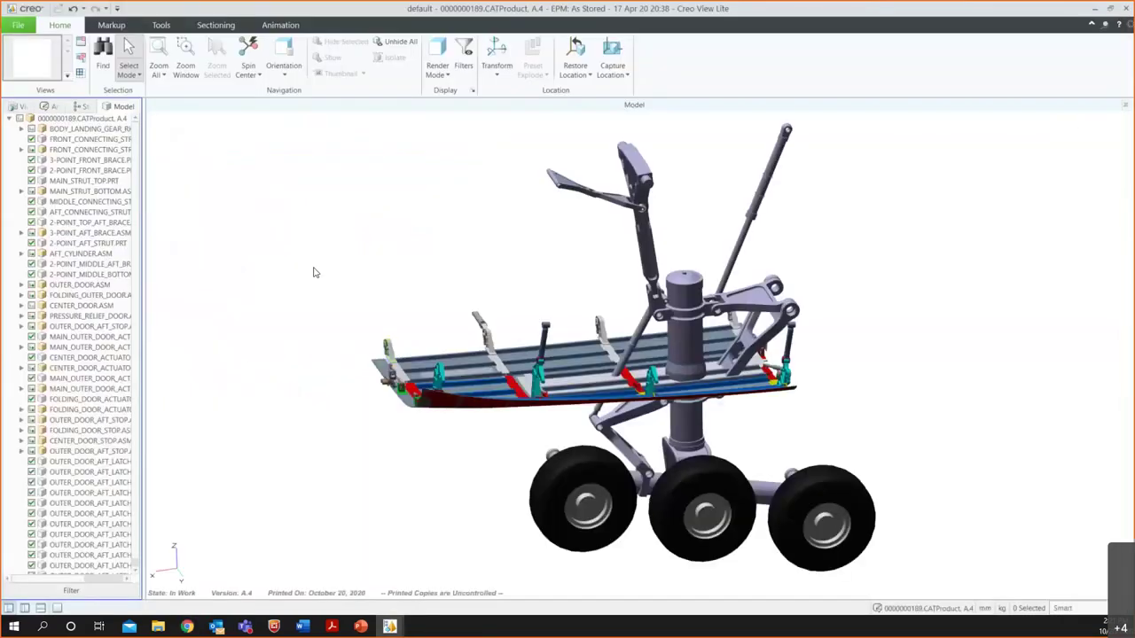
- Expand FRONT_CONNECTING_STRUT_CYLINDER, MAIN_STRUT_BOTTOM and 3-POINT_AFT_BRACE assemblies, then highlight MAIN_STRUT_BOTTOM.ASM
{"action": "middle_click_drag", "start_coordinate": [706, 487], "coordinate": [674, 427]}
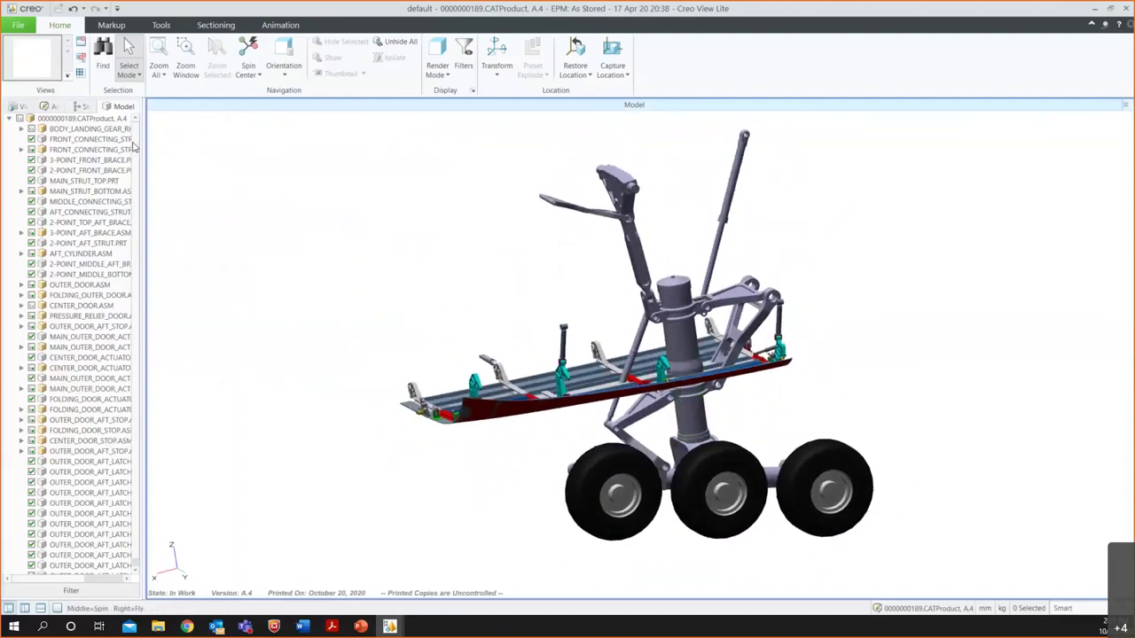
{"action": "scroll", "coordinate": [139, 257], "scroll_direction": "down", "scroll_amount": 3}
{"action": "scroll", "coordinate": [138, 258], "scroll_direction": "up", "scroll_amount": 3}
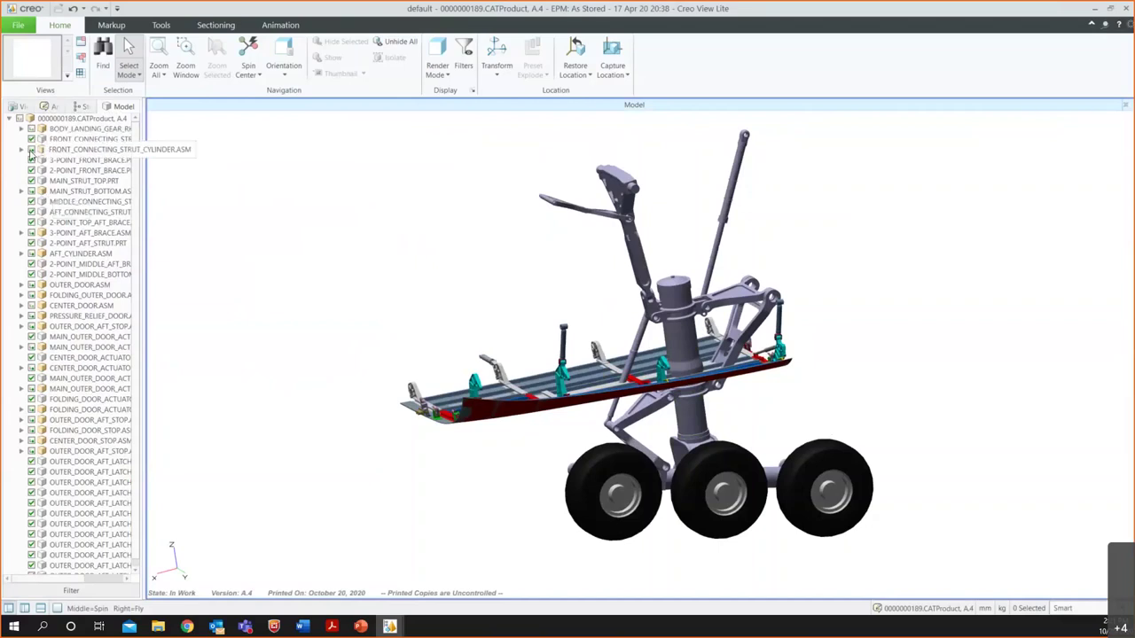
{"action": "left_click", "coordinate": [22, 149]}
{"action": "left_click", "coordinate": [20, 212]}
{"action": "left_click", "coordinate": [21, 274]}
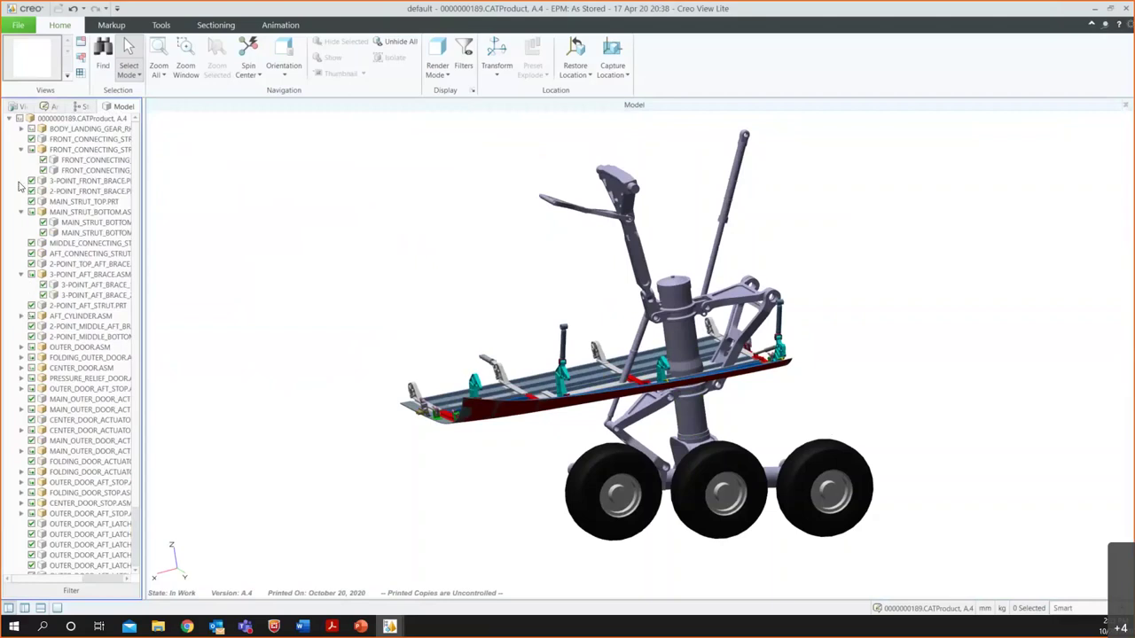
{"action": "left_click", "coordinate": [43, 223]}
{"action": "left_click", "coordinate": [37, 214]}
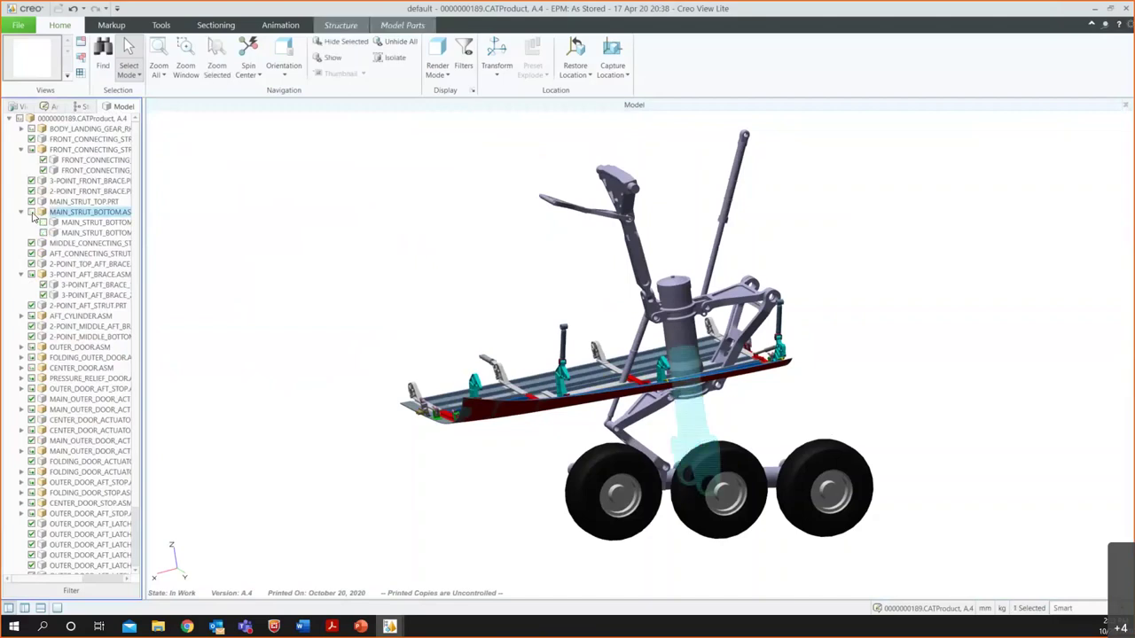
- Hide and reshow the whole landing gear, then select FOLDING_OUTER_DOOR_PANEL.PRT
{"action": "left_click", "coordinate": [20, 118]}
{"action": "left_click", "coordinate": [19, 119]}
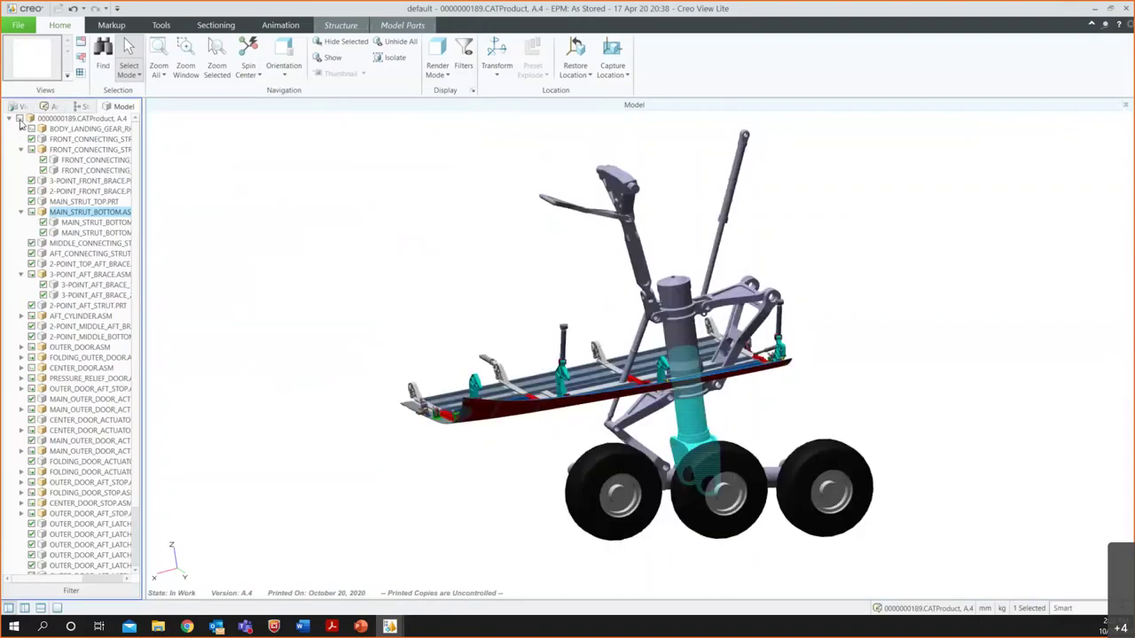
{"action": "middle_click_drag", "start_coordinate": [457, 342], "coordinate": [644, 398]}
{"action": "left_click", "coordinate": [640, 396]}
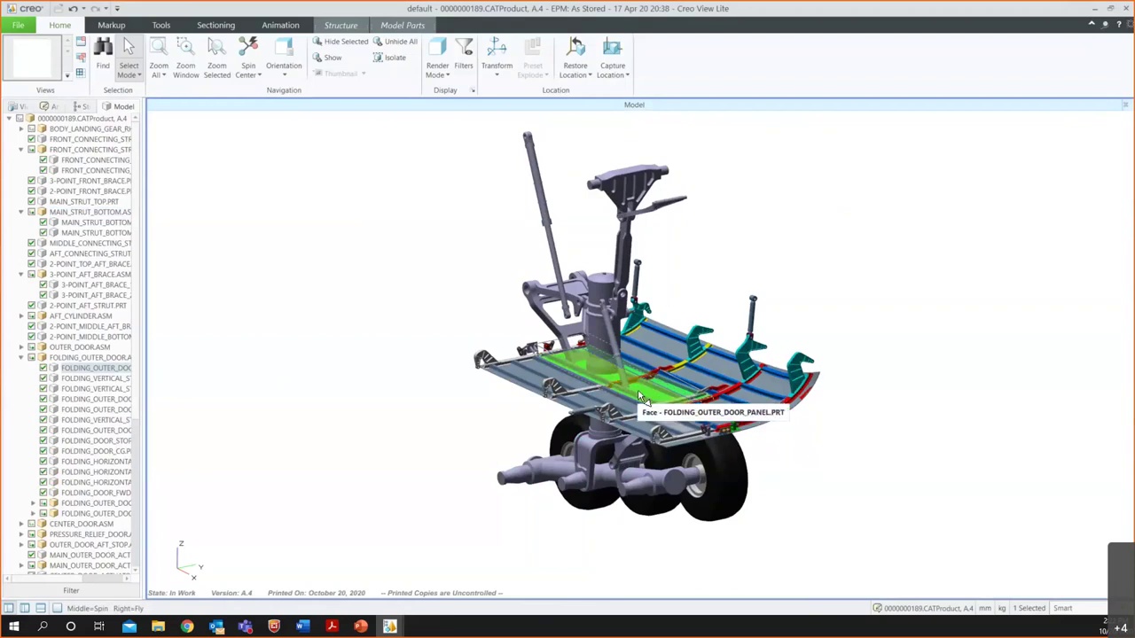
{"action": "left_click", "coordinate": [43, 368]}
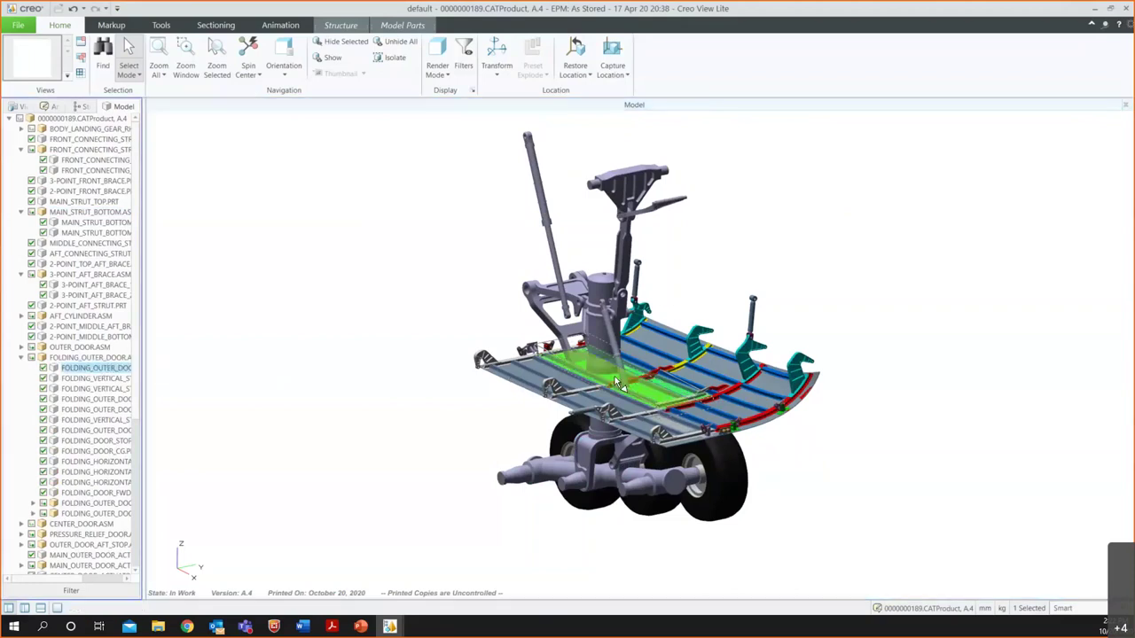
- Box-select all the outer door parts from a side view of the model
{"action": "middle_click_drag", "start_coordinate": [508, 381], "coordinate": [577, 297]}
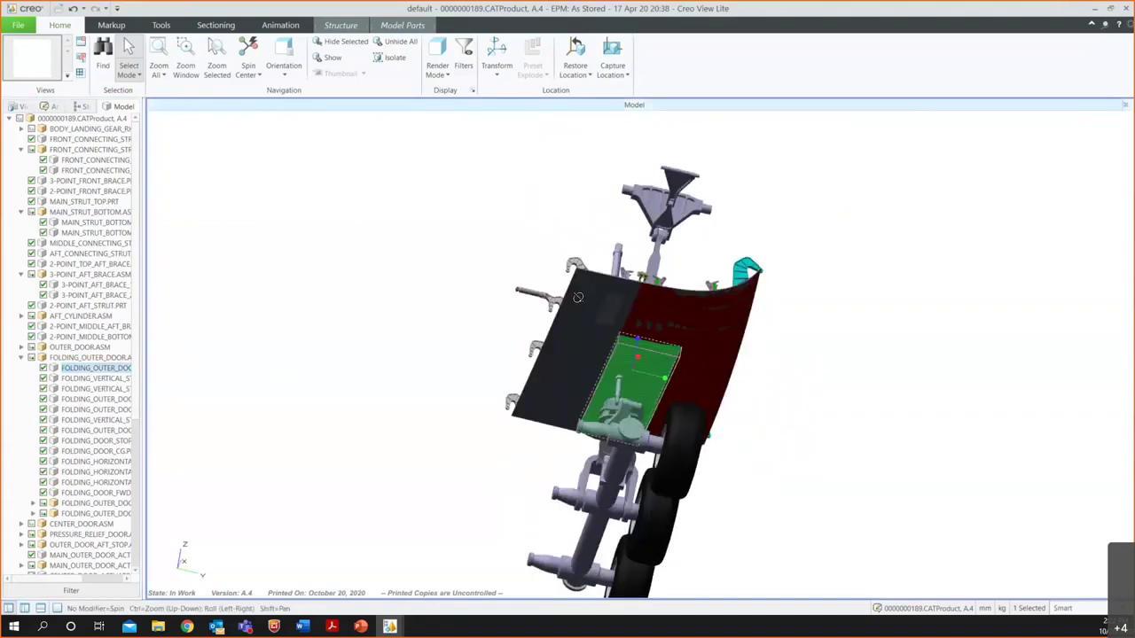
{"action": "left_click", "coordinate": [44, 369]}
{"action": "mouse_move", "coordinate": [532, 370]}
{"action": "middle_mouse_down"}
{"action": "mouse_move", "coordinate": [519, 446]}
{"action": "mouse_move", "coordinate": [537, 355]}
{"action": "middle_mouse_up"}
{"action": "left_click_drag", "start_coordinate": [538, 342], "coordinate": [417, 417]}
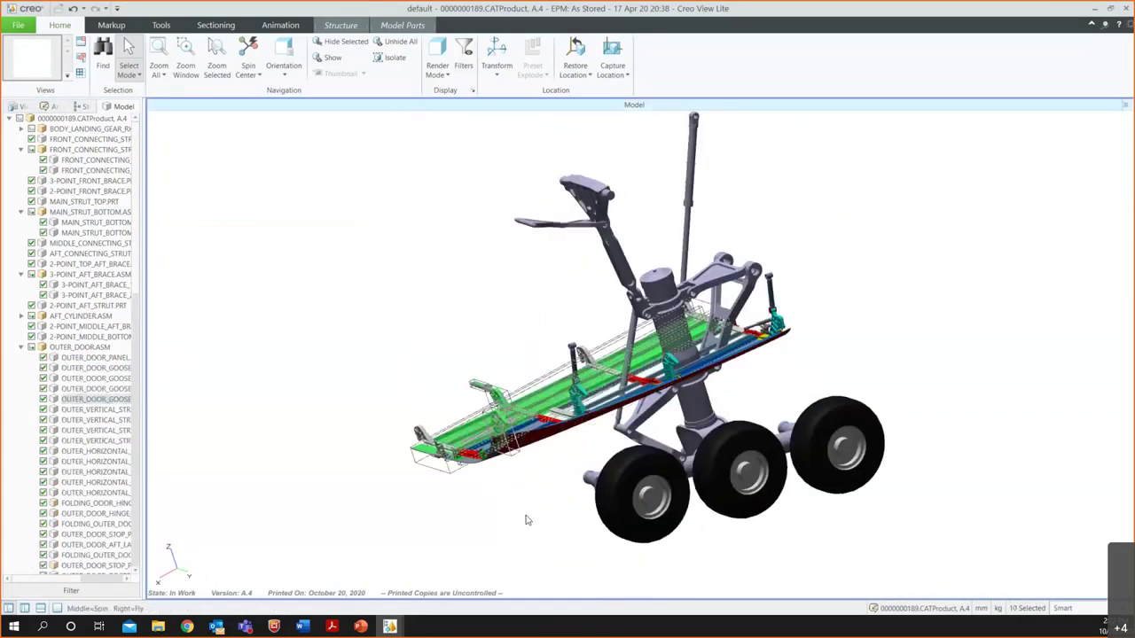
- Select the middle bogie wheel's WHEEL.ASM in the tree, hide it, then show it again
{"action": "left_click", "coordinate": [736, 444]}
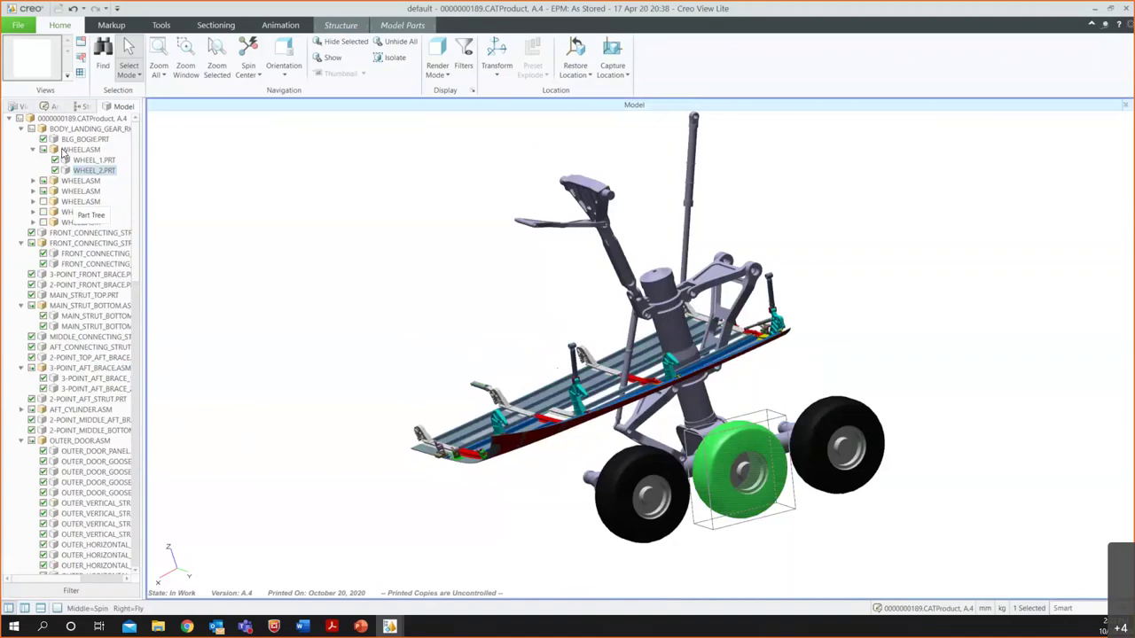
{"action": "left_click", "coordinate": [66, 151]}
{"action": "left_click", "coordinate": [44, 150]}
{"action": "left_click", "coordinate": [43, 150]}
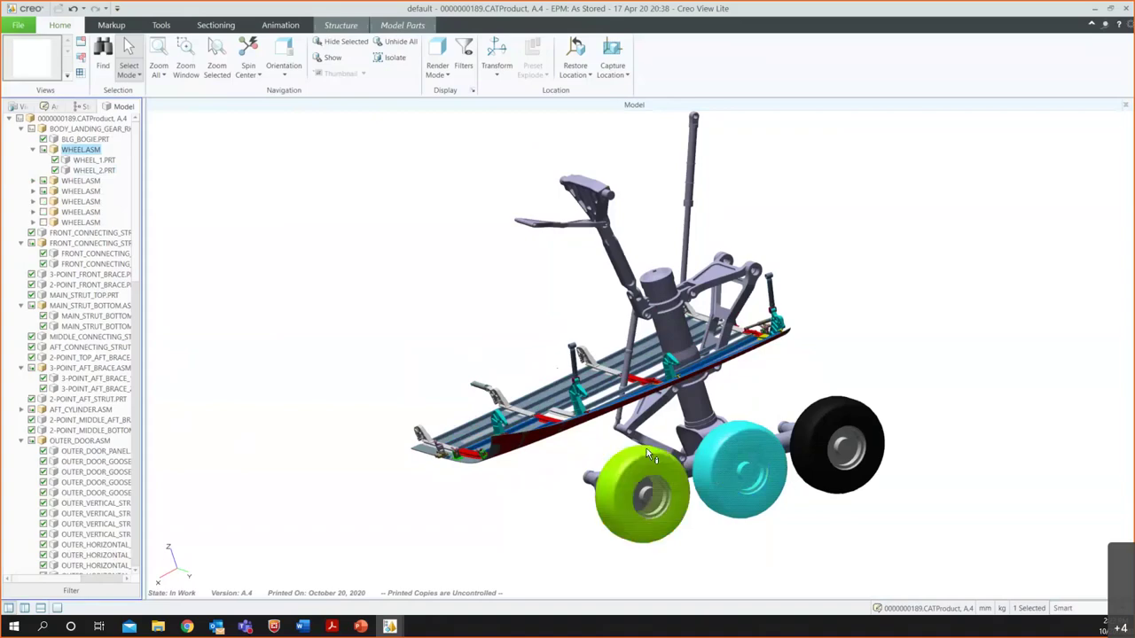
{"action": "middle_click_drag", "start_coordinate": [567, 399], "coordinate": [648, 402]}
- Browse the Tools, Markup, Sectioning and Animation tabs, then clear the part selection
{"action": "left_click", "coordinate": [648, 401]}
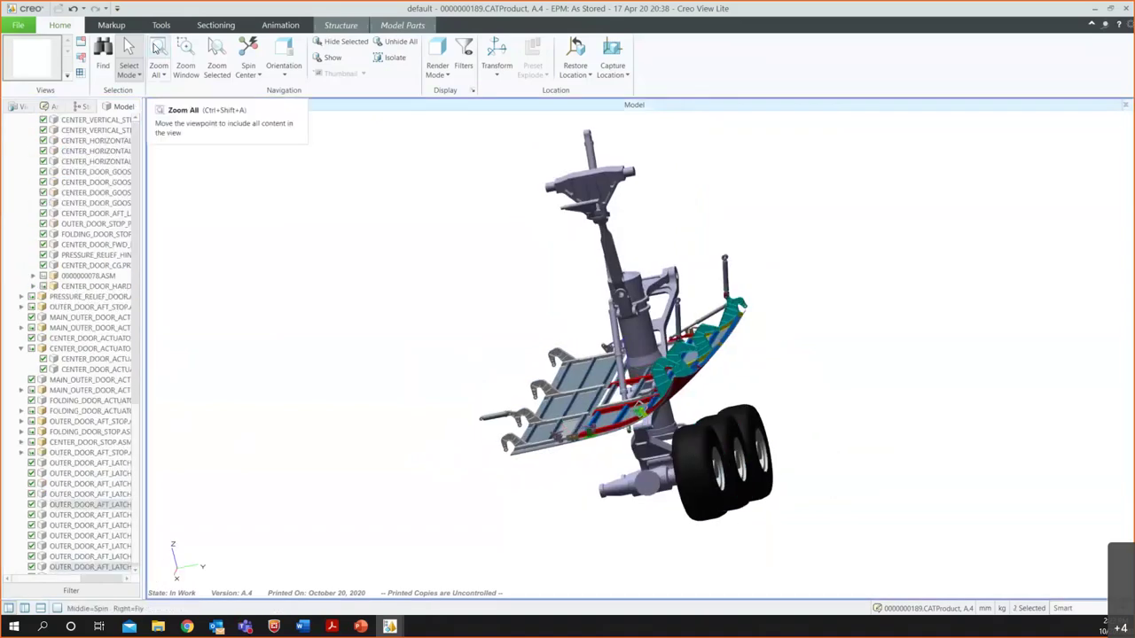
{"action": "left_click", "coordinate": [160, 26]}
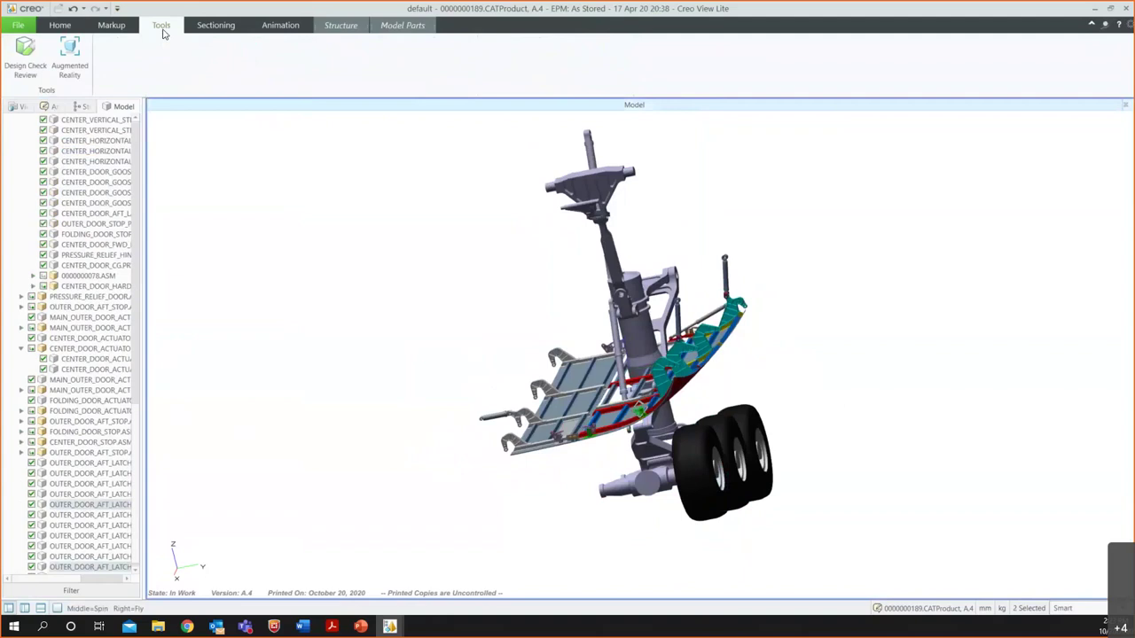
{"action": "left_click", "coordinate": [110, 24]}
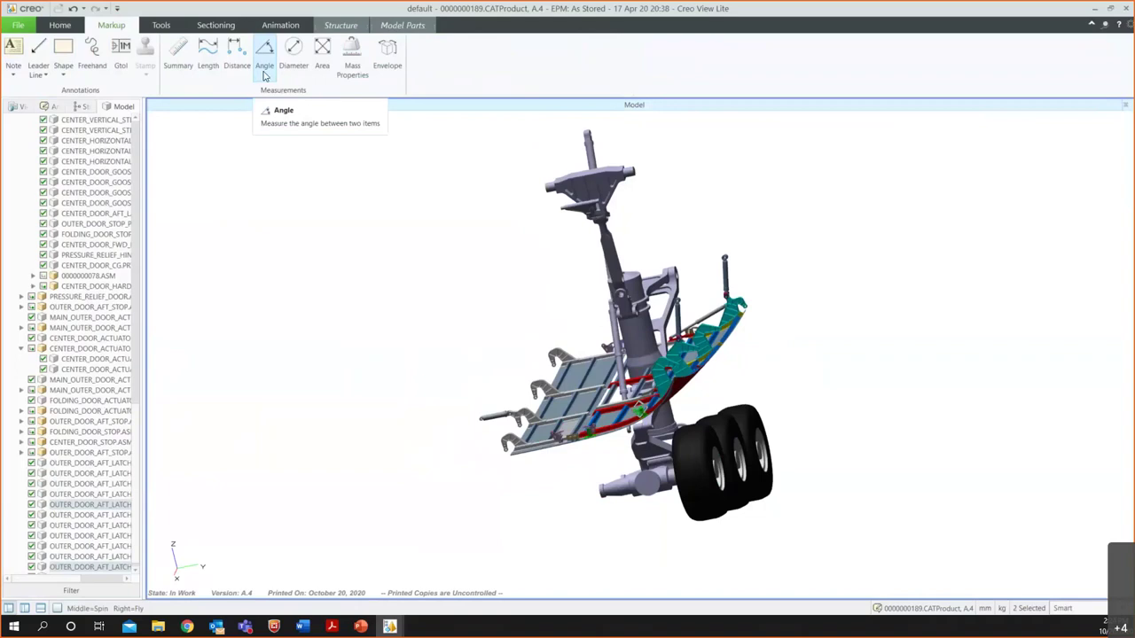
{"action": "left_click", "coordinate": [204, 27]}
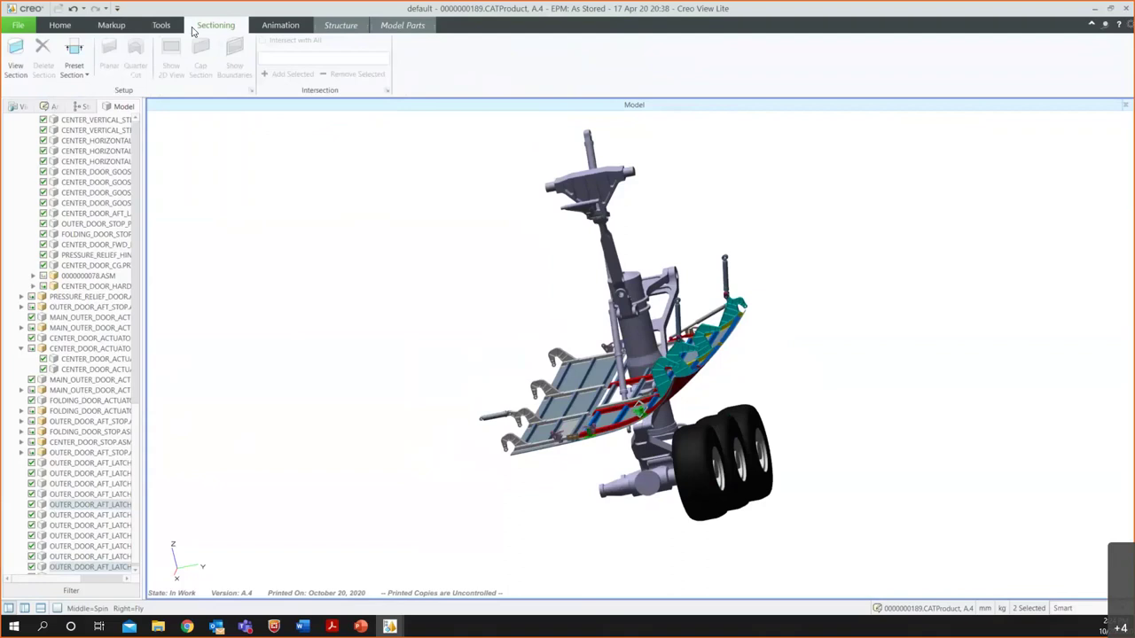
{"action": "left_click", "coordinate": [281, 25]}
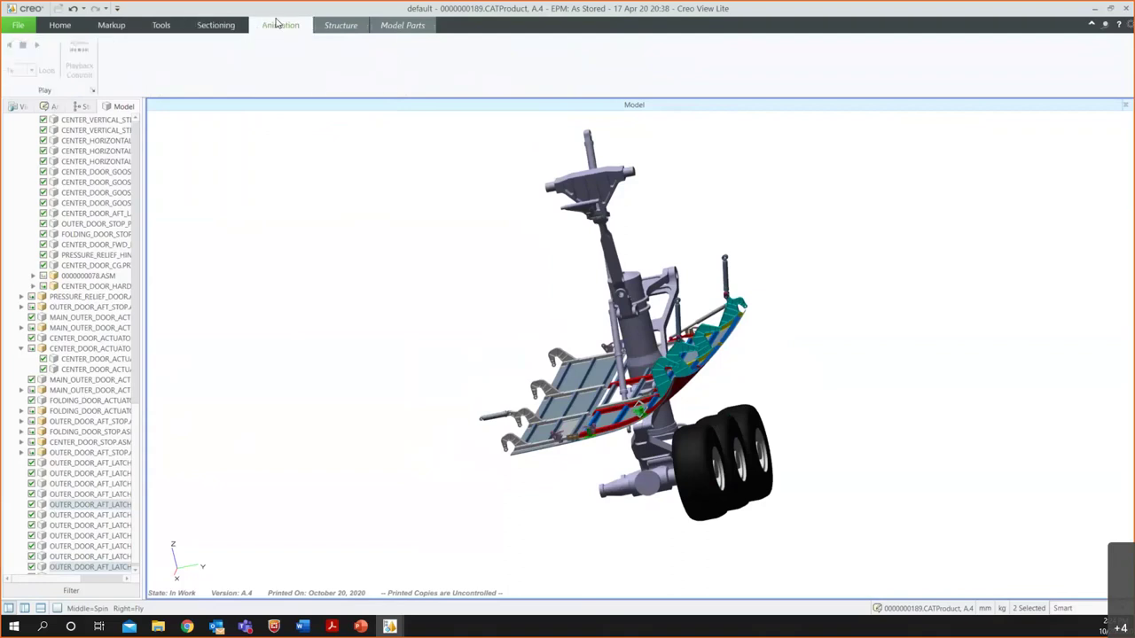
{"action": "left_click", "coordinate": [394, 260]}
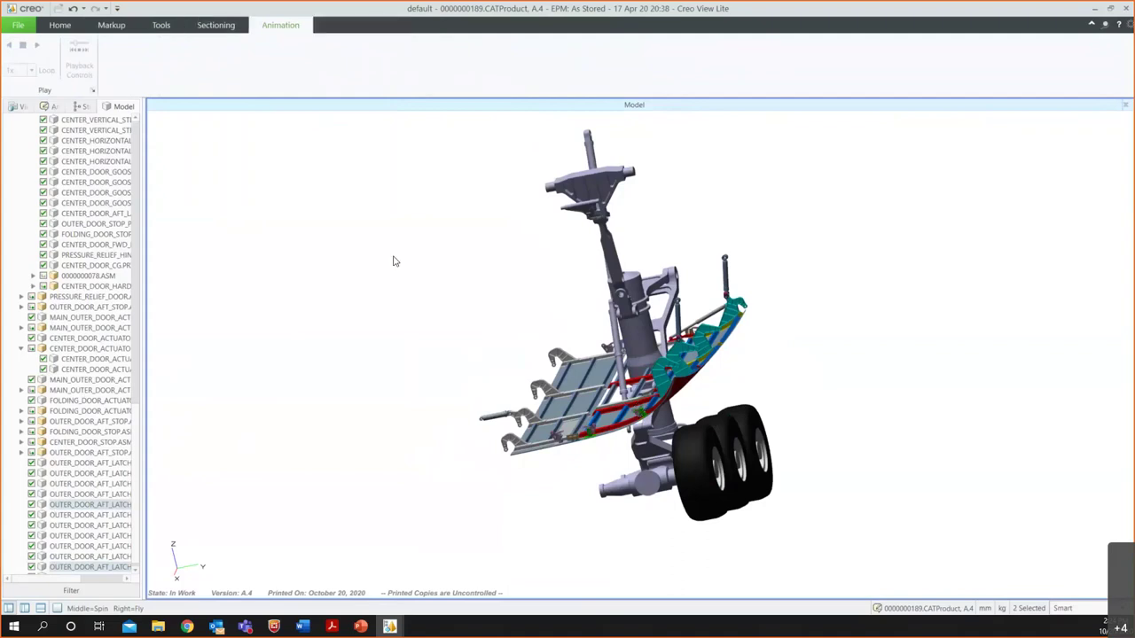